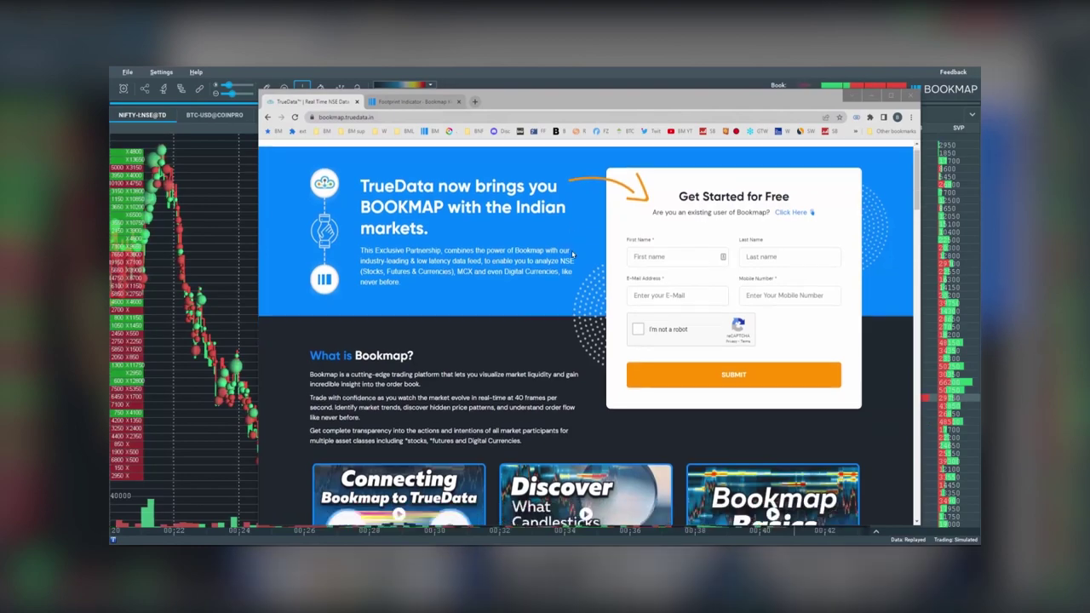
# Step: Scroll the TrueData Bookmap page down to the Pricing & Packages plan comparison
pyautogui.scroll(-5, 584, 454)
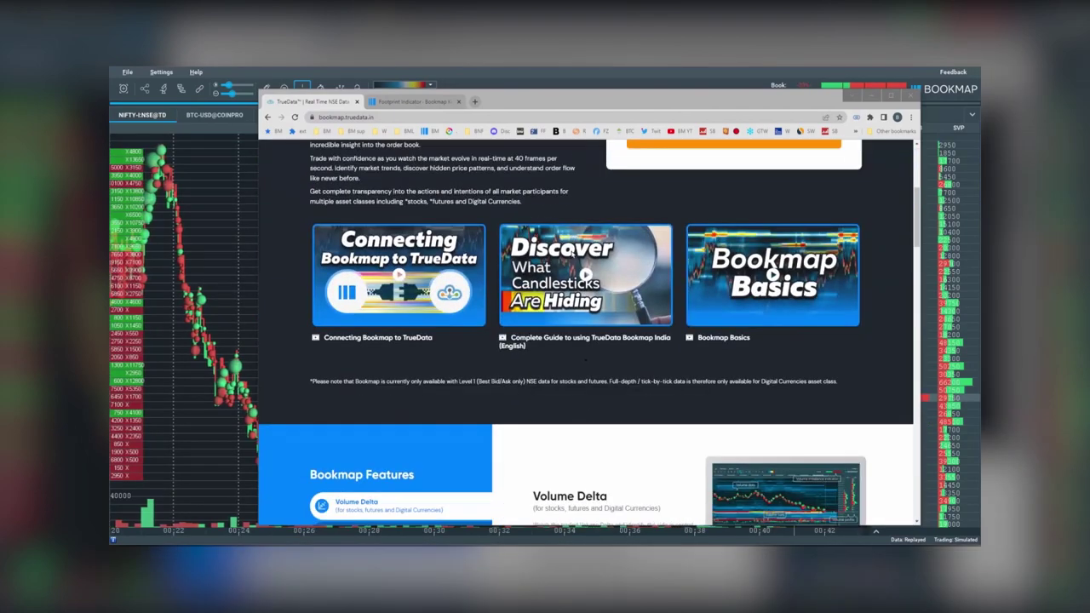
pyautogui.scroll(-8, 572, 252)
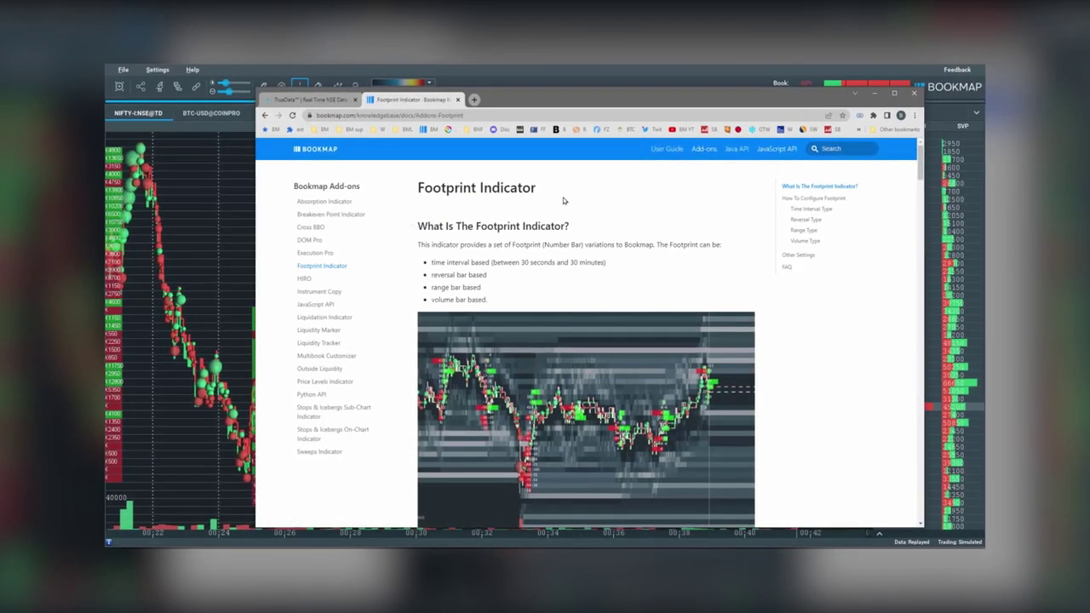
# Step: Scroll the Footprint Indicator article down toward How To Configure Footprint
pyautogui.scroll(-3, 563, 200)
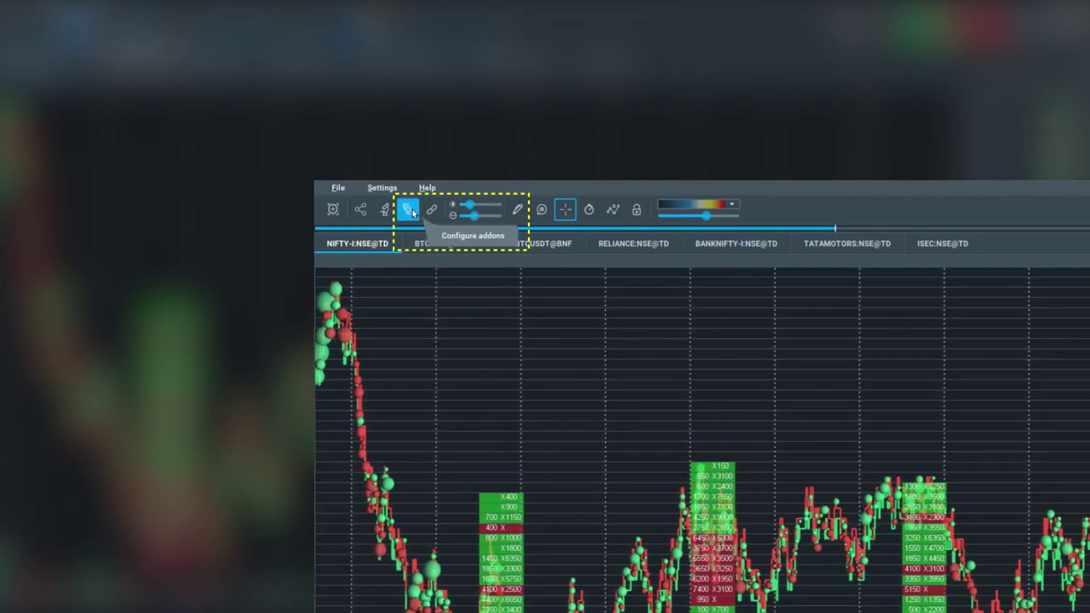
# Step: Open Configure addons for NIFTY-I:NSE@TD, scroll to Footprint, and move the dialog higher
pyautogui.click(409, 210)
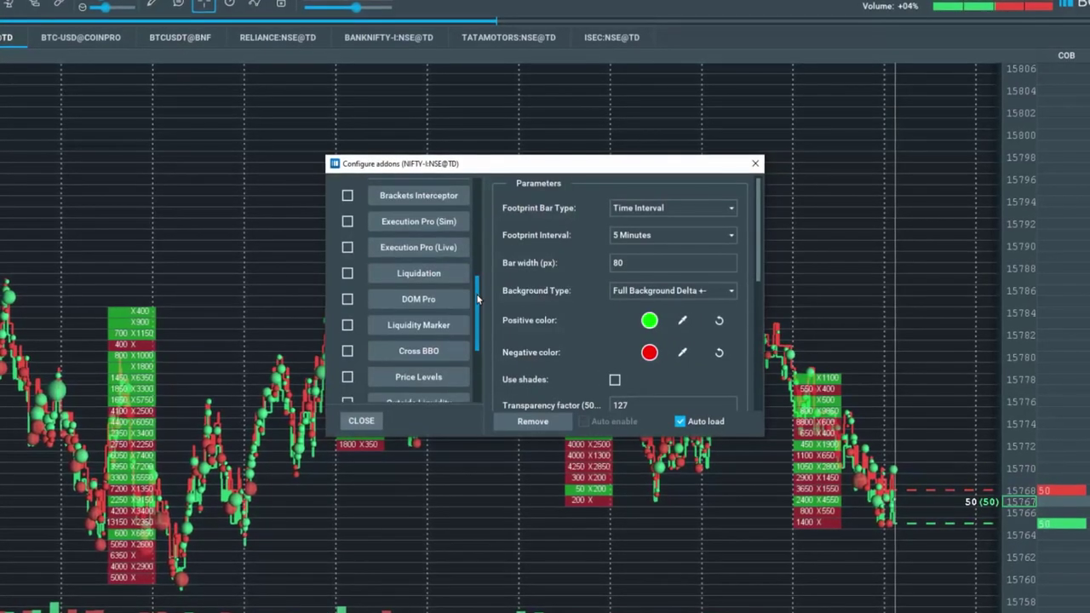
pyautogui.moveTo(478, 312); pyautogui.dragTo(477, 361)
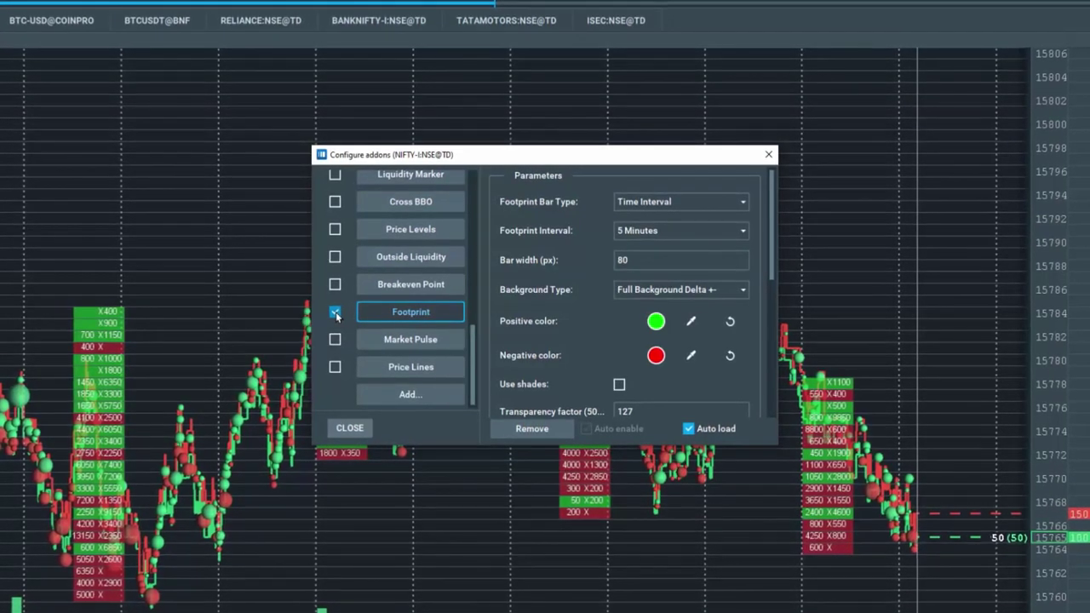
pyautogui.moveTo(649, 154); pyautogui.dragTo(634, 0)
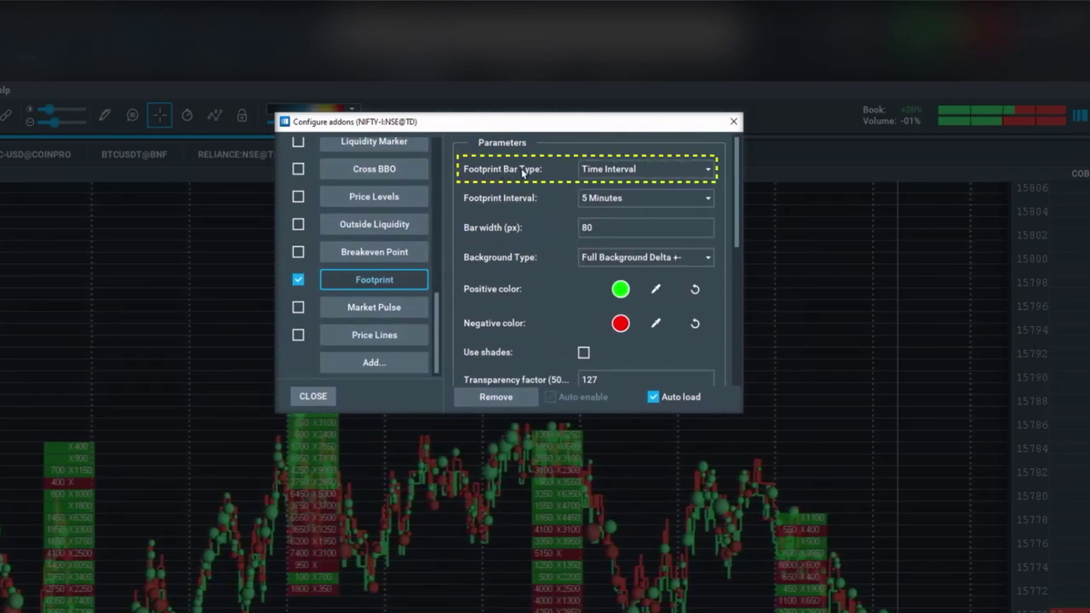
# Step: Keep Time Interval bars and switch Footprint Interval to 1 Minute, then back to 5 Minutes
pyautogui.click(641, 170)
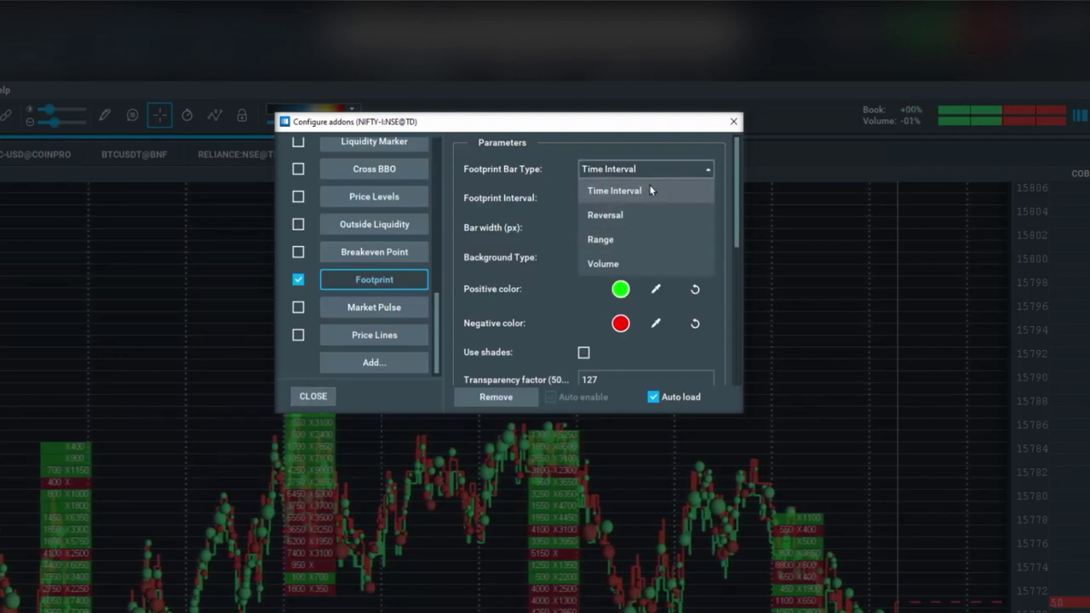
pyautogui.click(650, 147)
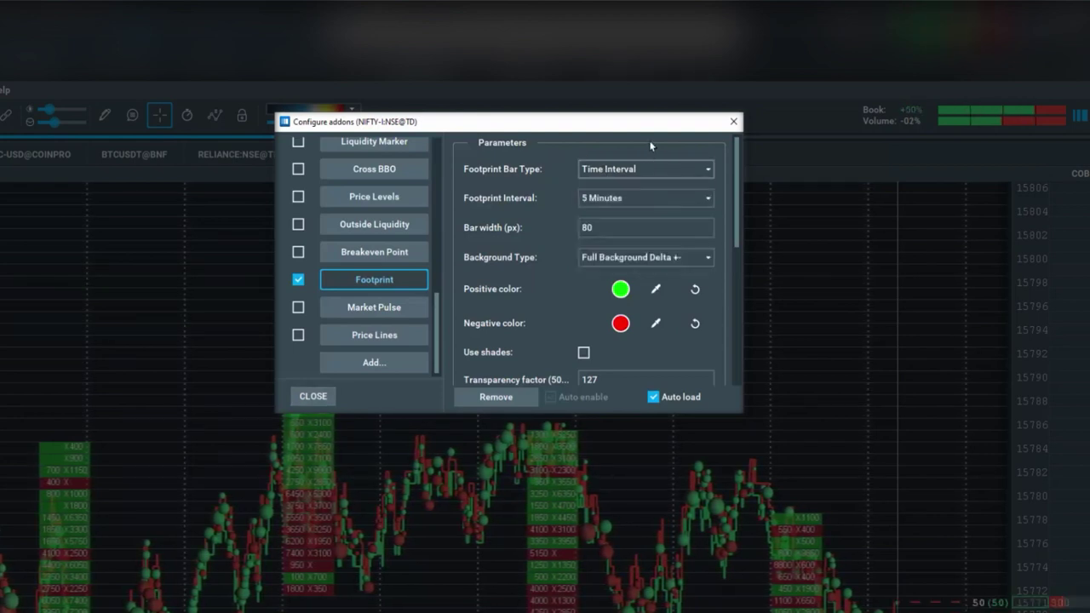
pyautogui.click(611, 201)
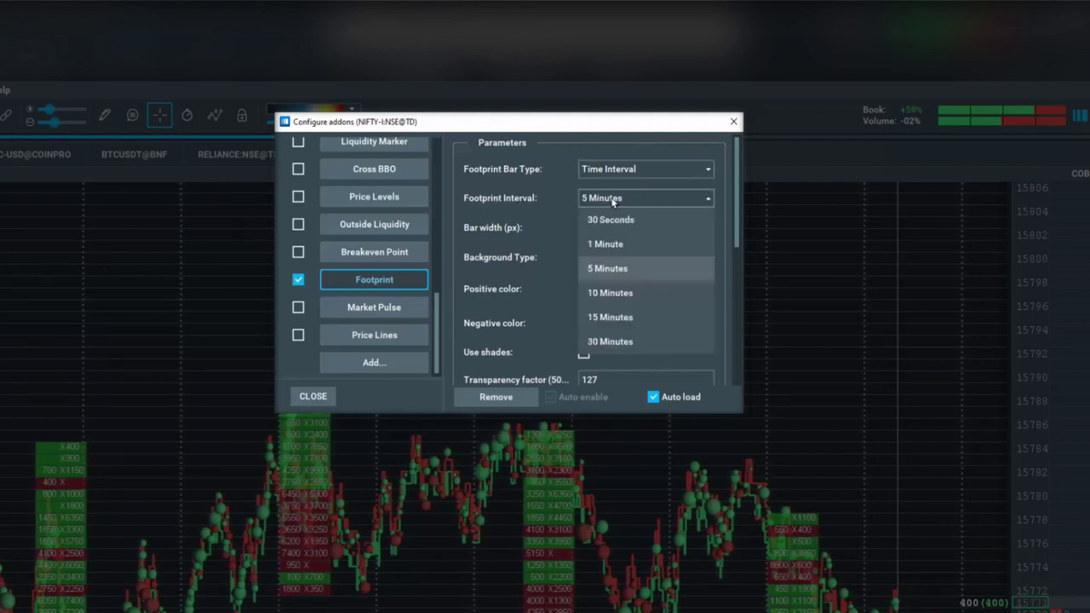
pyautogui.click(622, 240)
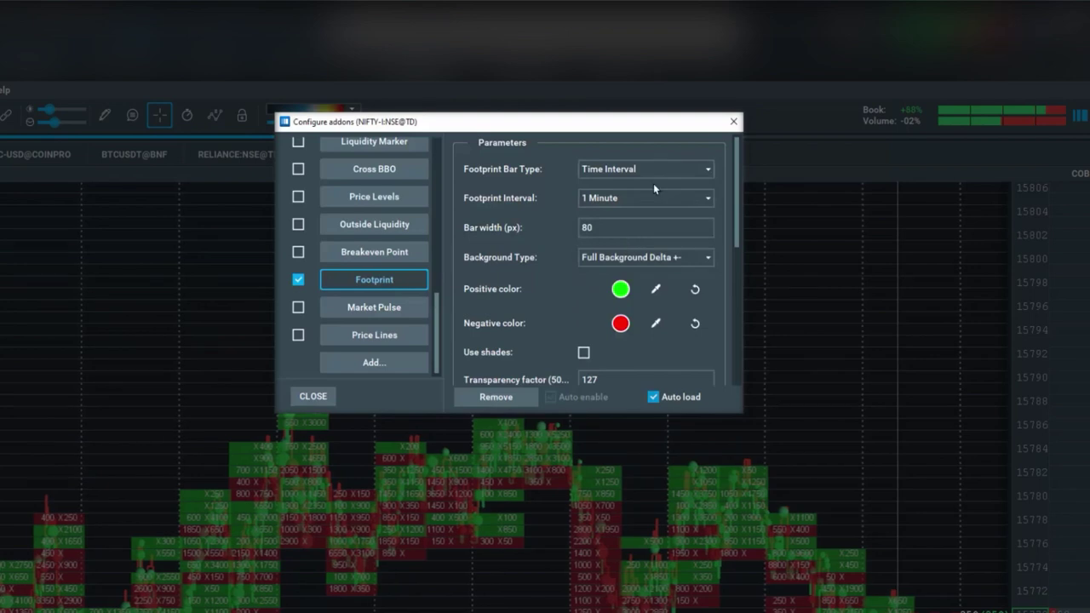
pyautogui.click(653, 192)
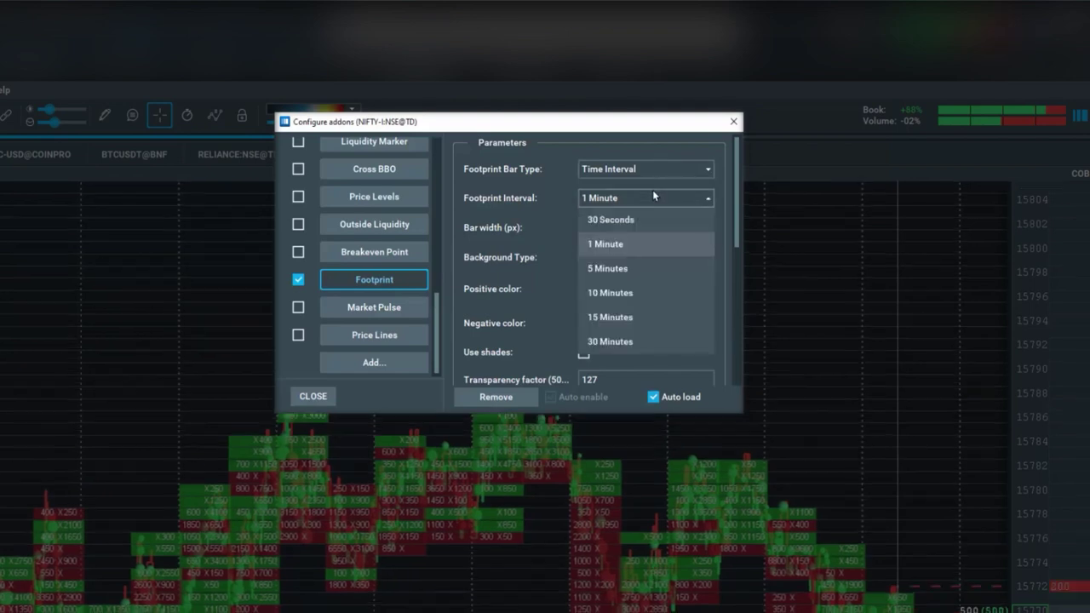
pyautogui.click(620, 265)
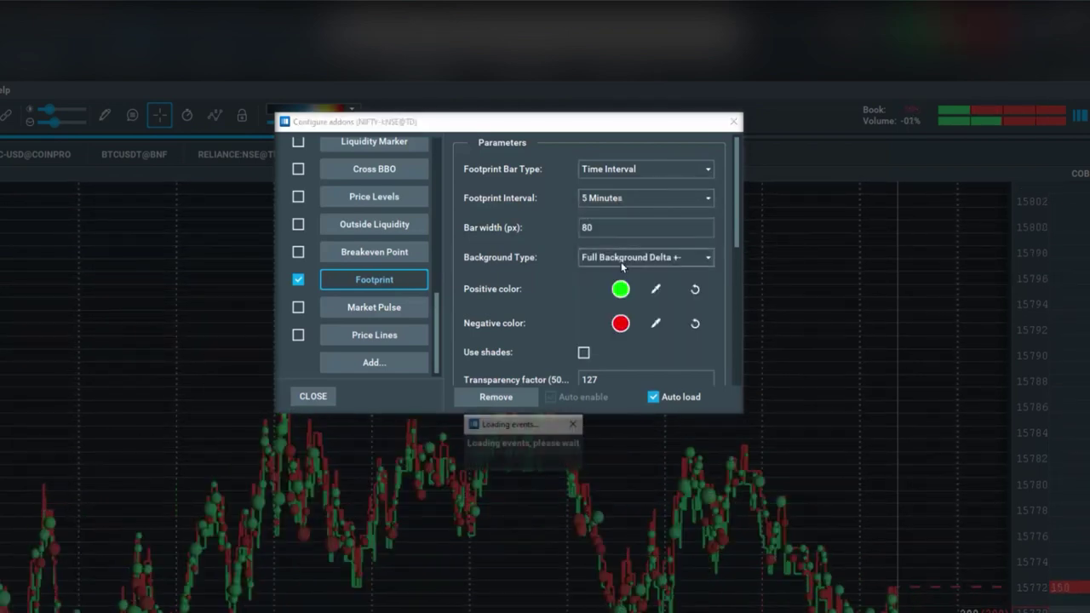
pyautogui.click(656, 167)
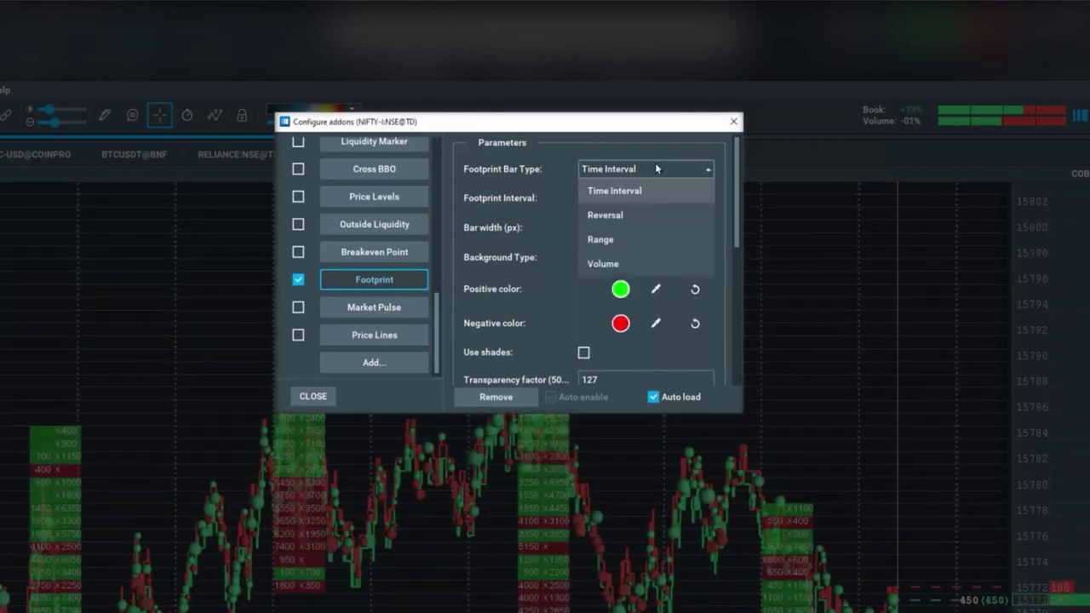
# Step: Try Reversal footprint bars, then switch to Range bars with 10 Range Ticks
pyautogui.click(614, 215)
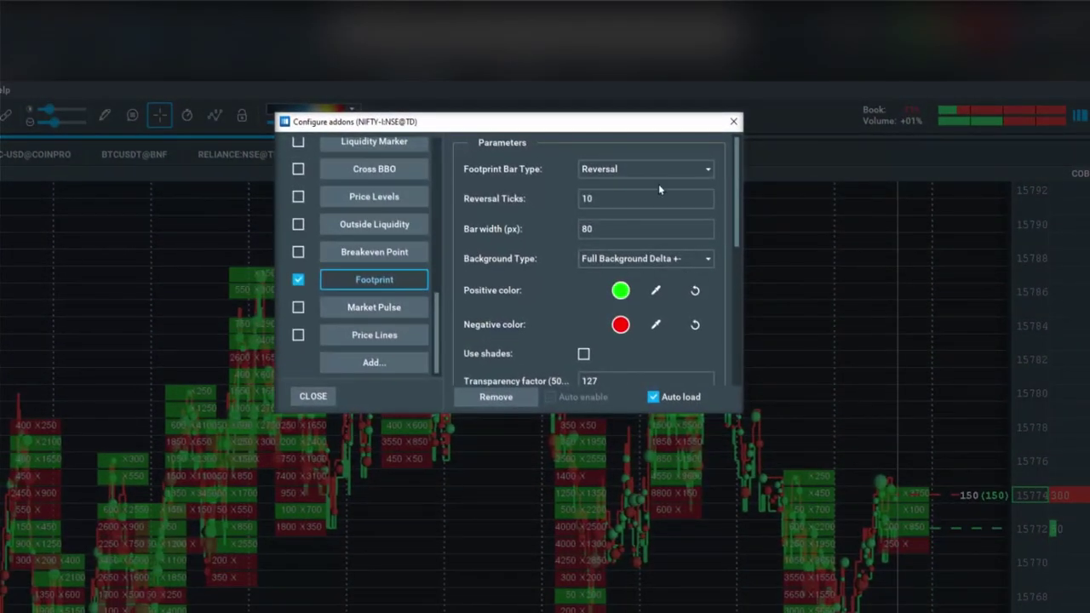
pyautogui.click(652, 169)
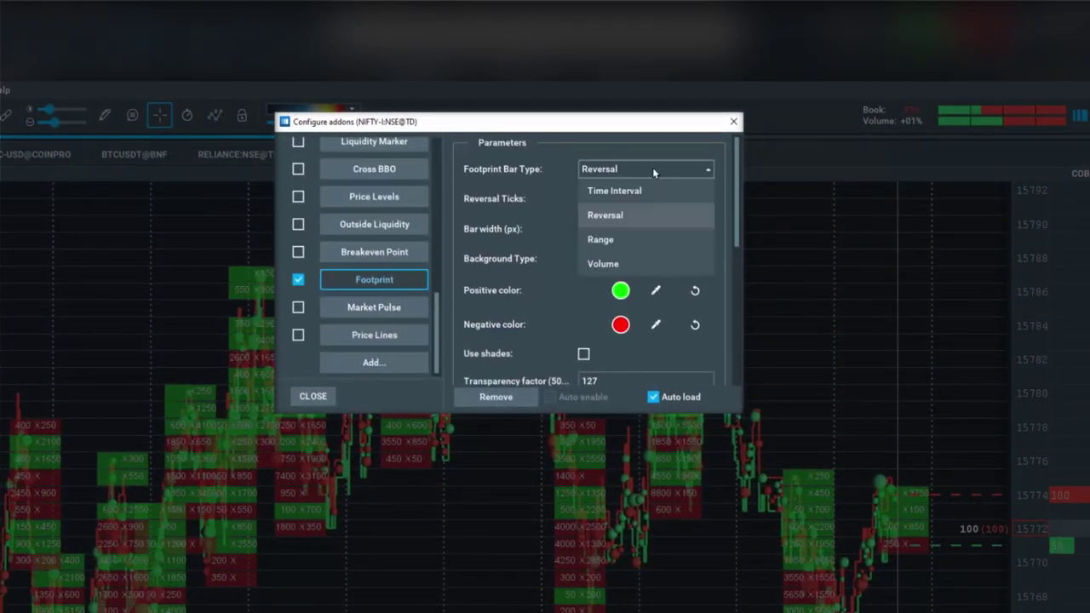
pyautogui.click(643, 236)
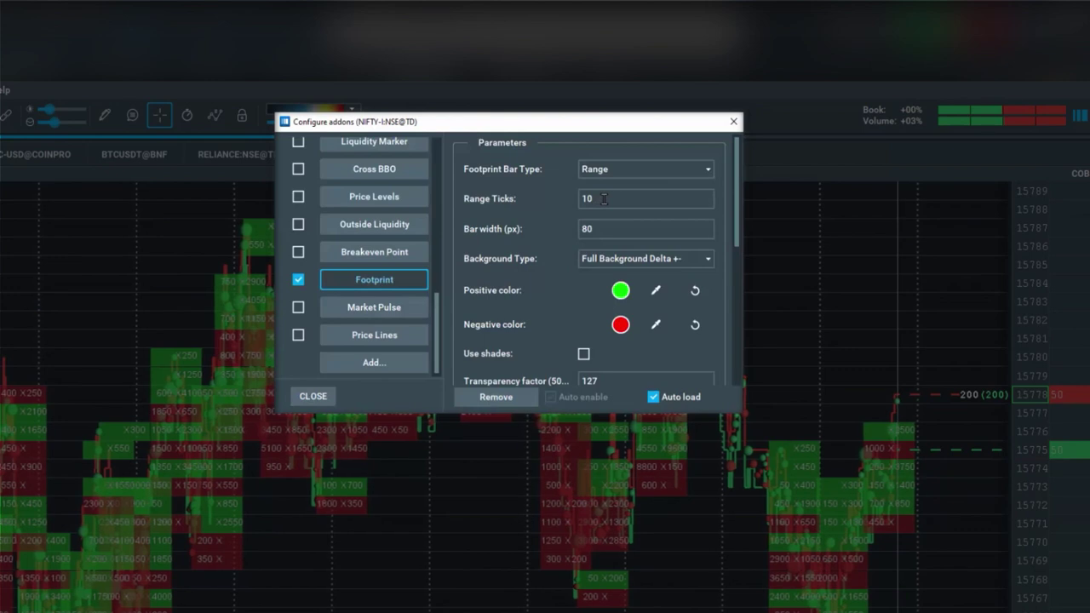
# Step: Switch the Footprint Bar Type to Volume, keeping Bar Volume at 20000
pyautogui.click(610, 171)
pyautogui.click(626, 262)
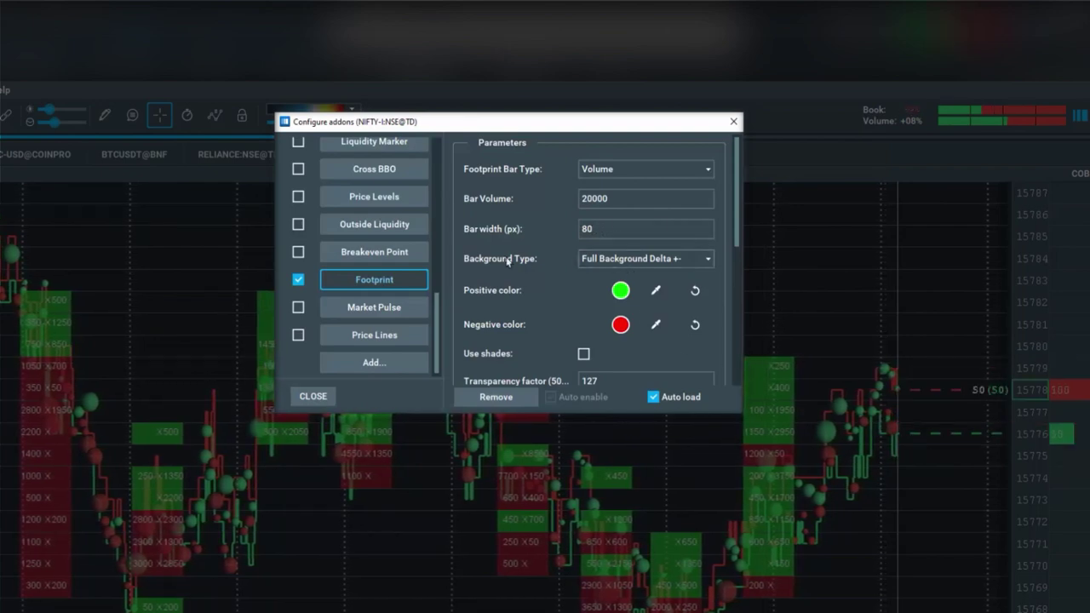
# Step: Try no background and Histogram, then set the footprint Background Type to Histogram Delta +-
pyautogui.click(630, 259)
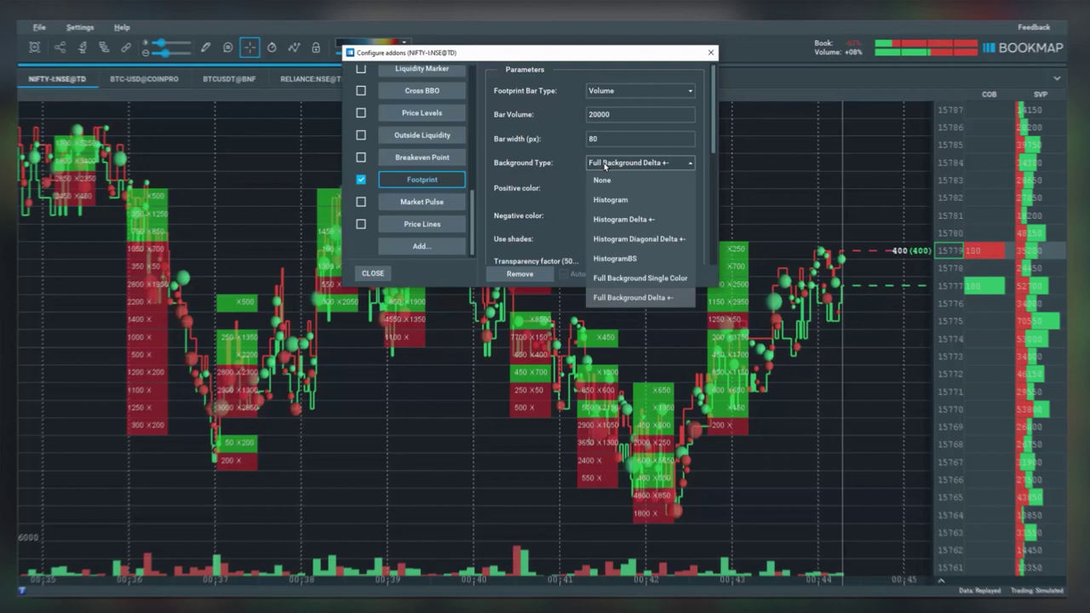
pyautogui.click(604, 179)
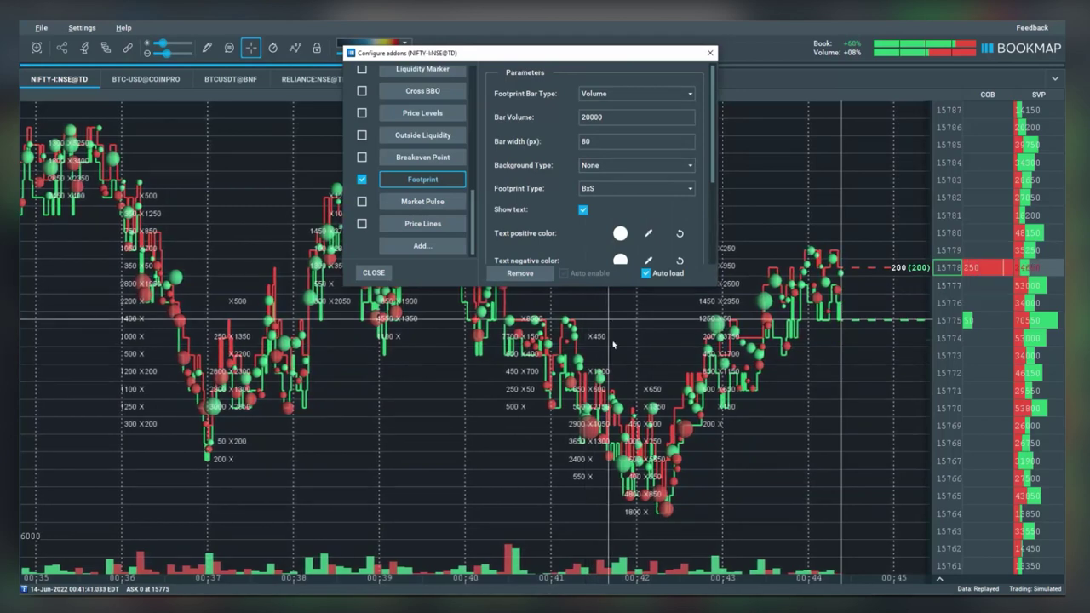
pyautogui.click(628, 165)
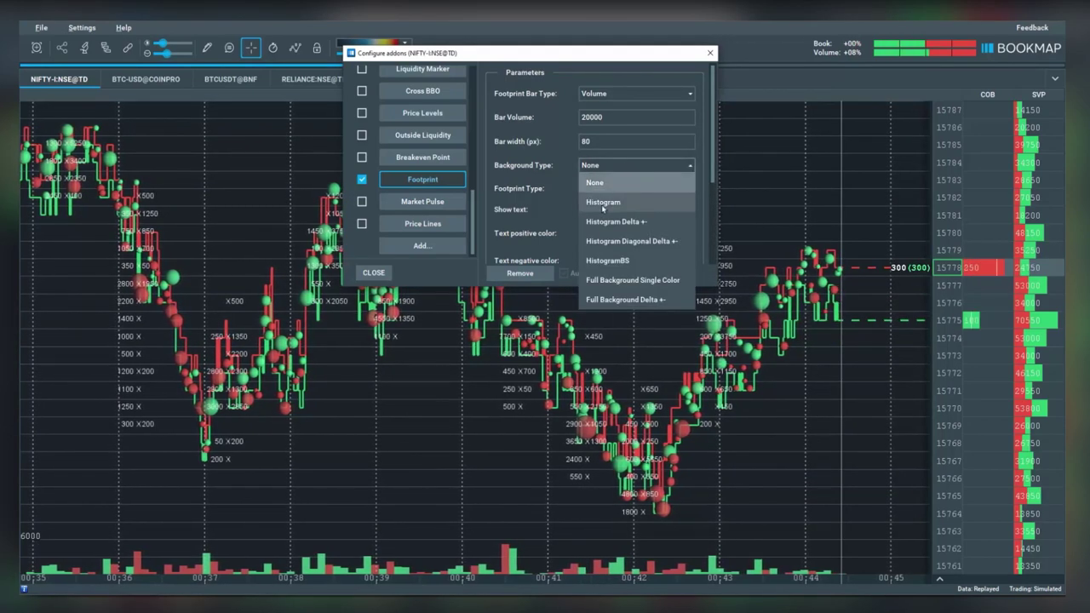
pyautogui.click(602, 203)
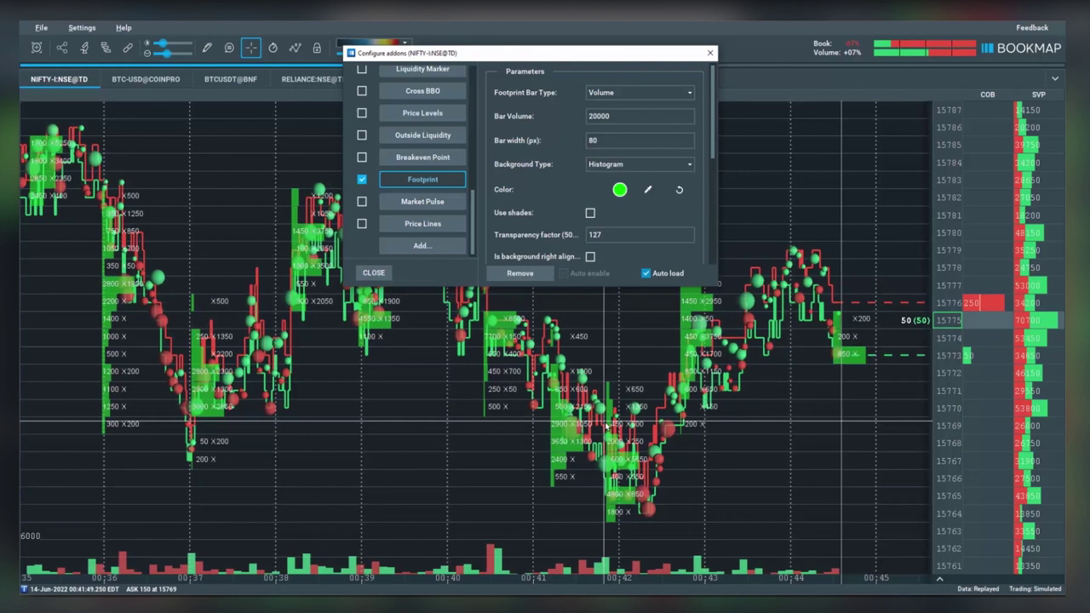
pyautogui.click(625, 166)
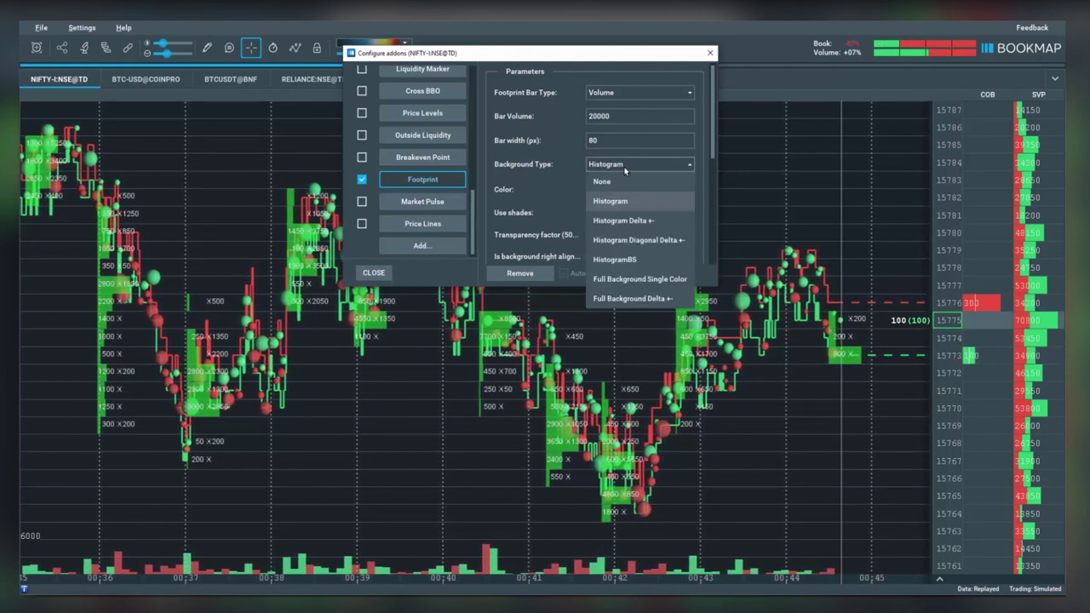
pyautogui.click(637, 222)
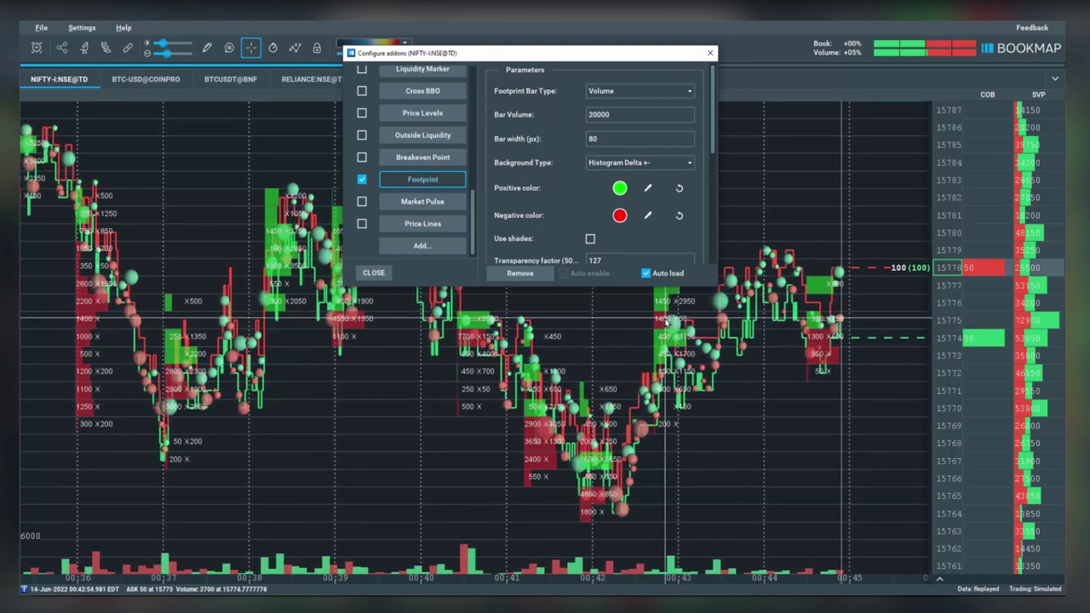
# Step: Try Histogram Diagonal Delta +-, HistogramBS and Full Background Single Color, ending on Full Background Delta +-
pyautogui.click(652, 170)
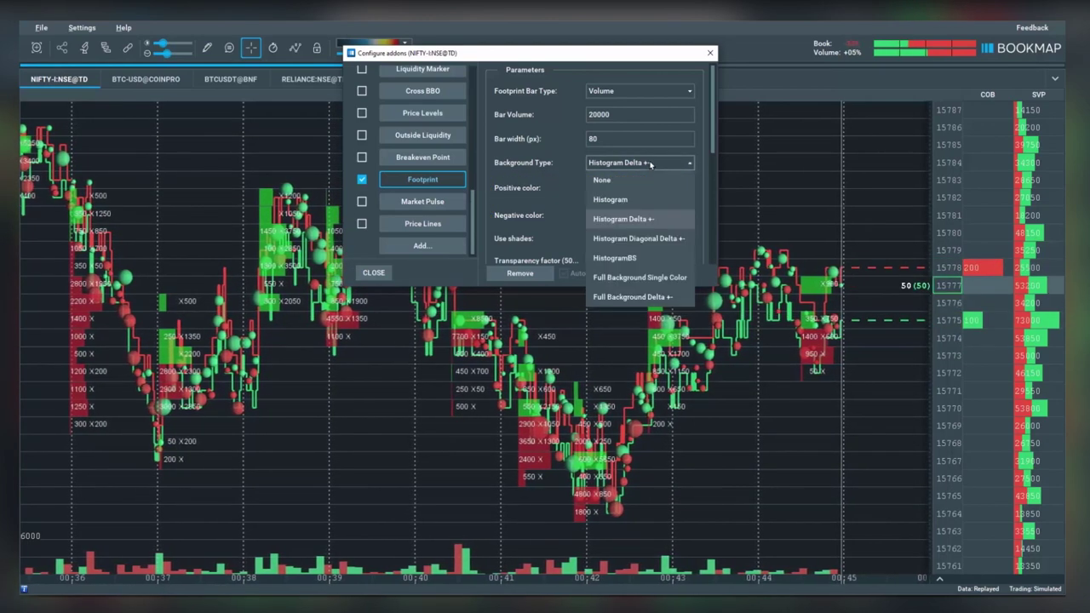
pyautogui.click(622, 239)
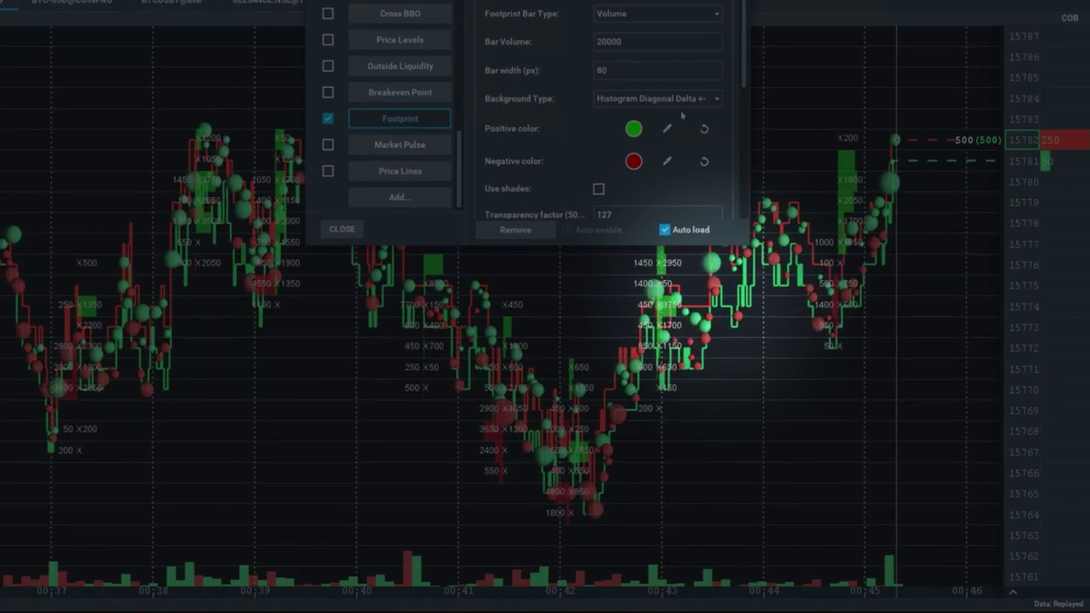
pyautogui.click(657, 97)
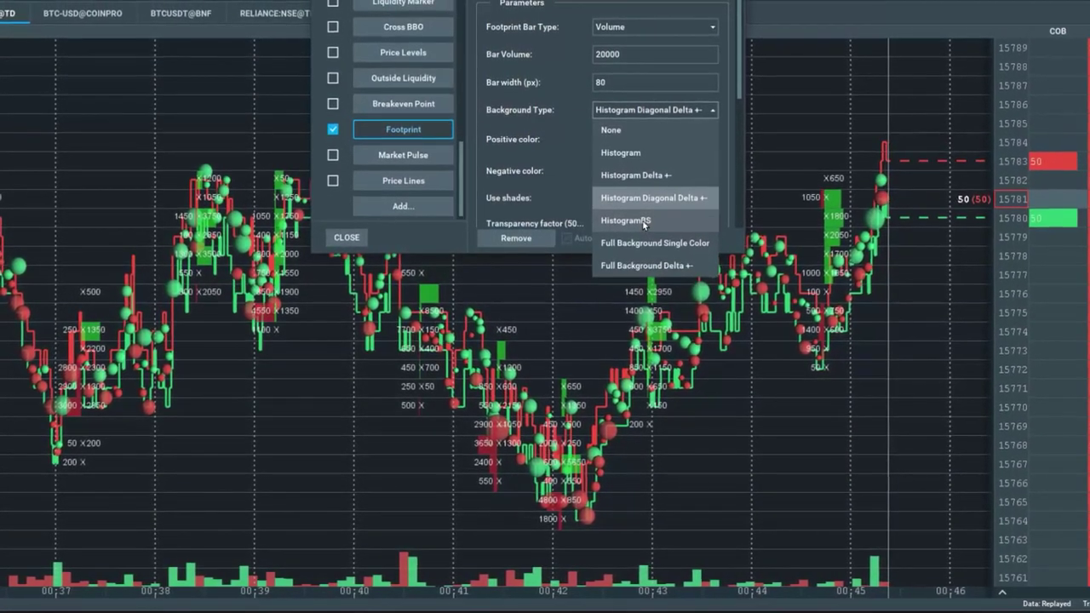
pyautogui.click(644, 220)
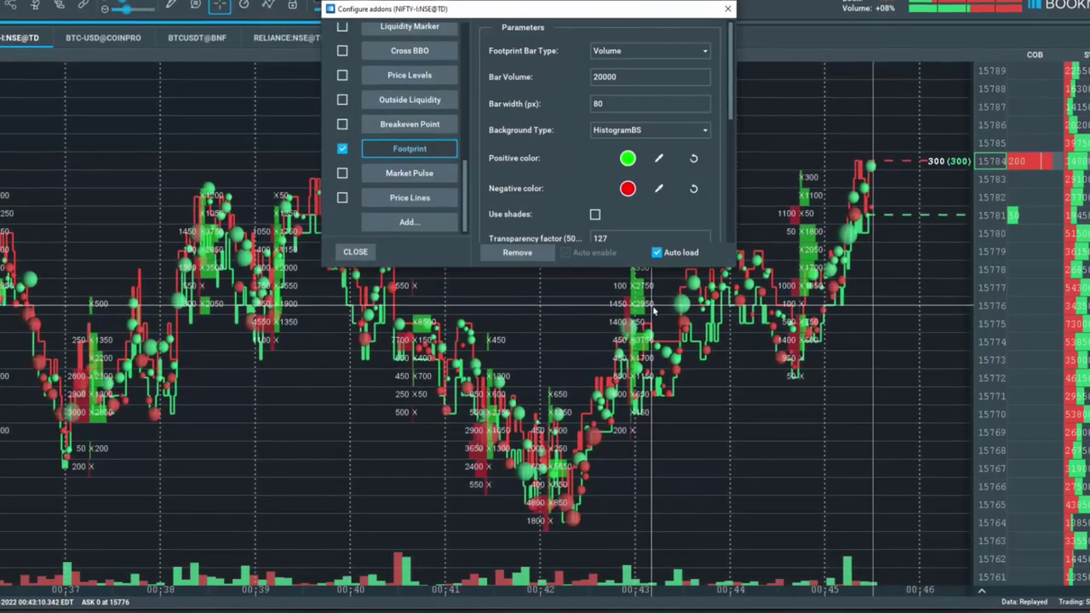
pyautogui.click(650, 129)
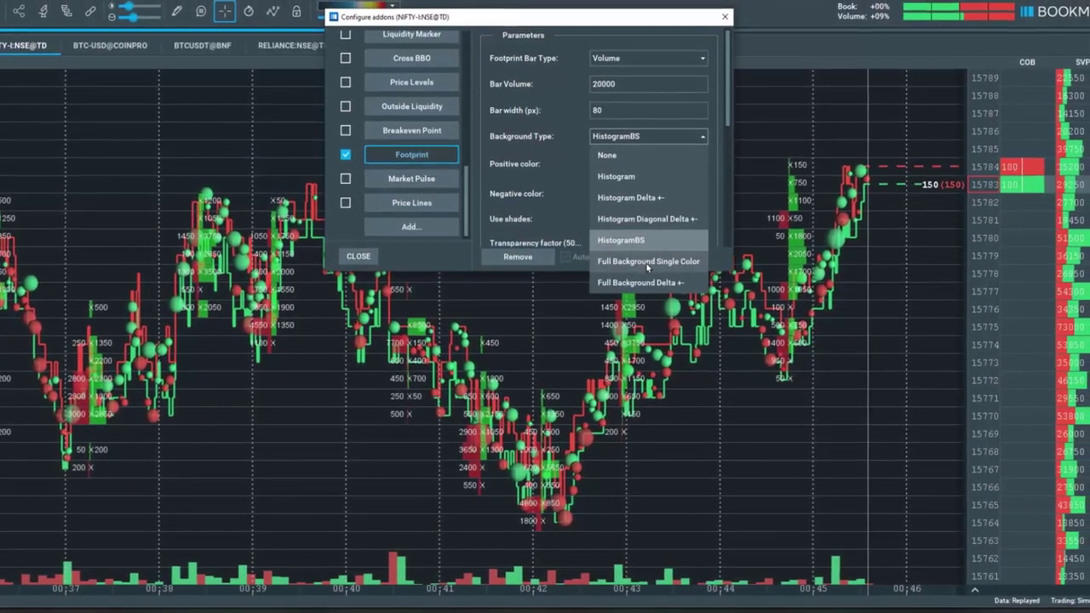
pyautogui.click(644, 265)
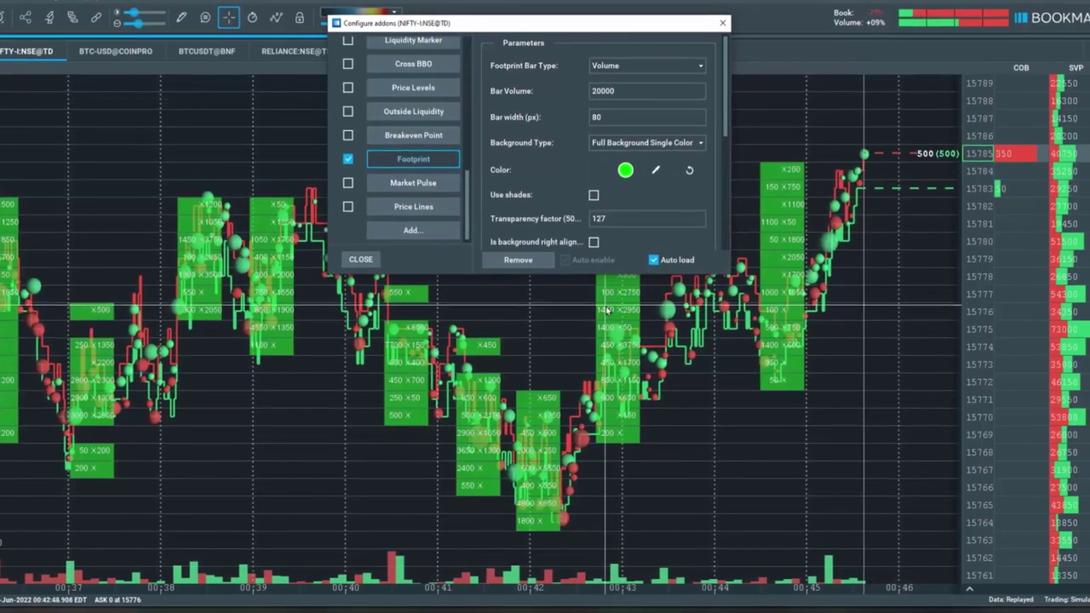
pyautogui.click(633, 150)
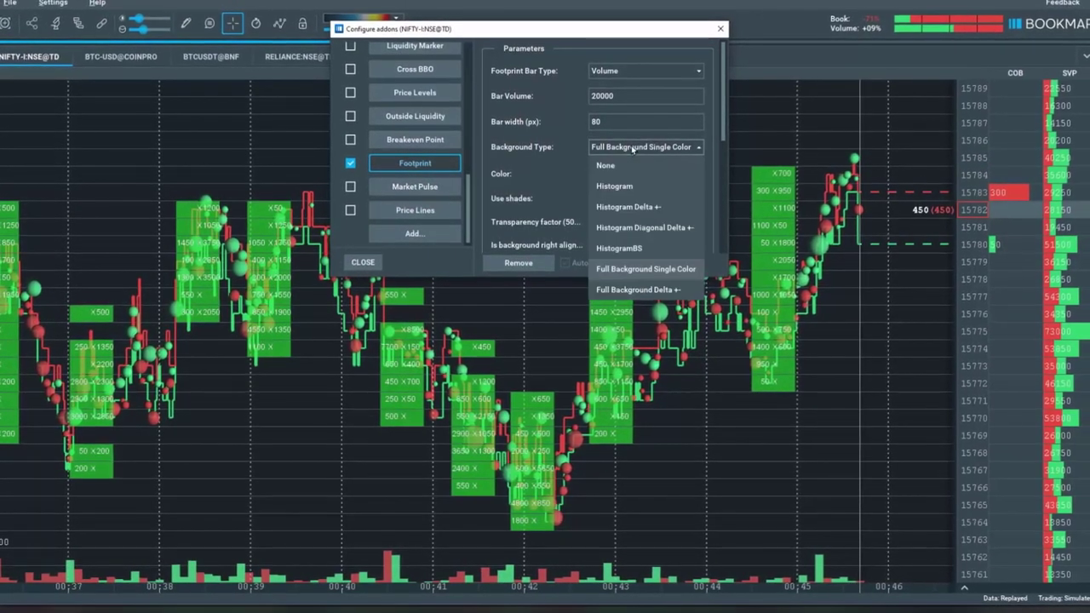
pyautogui.click(635, 292)
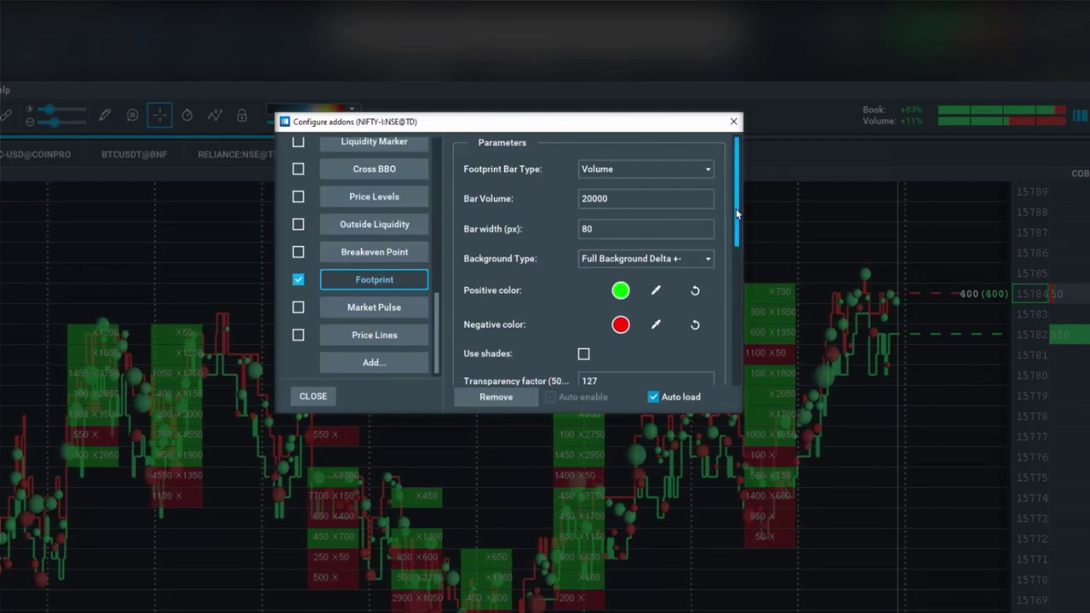
pyautogui.moveTo(737, 213); pyautogui.dragTo(737, 271)
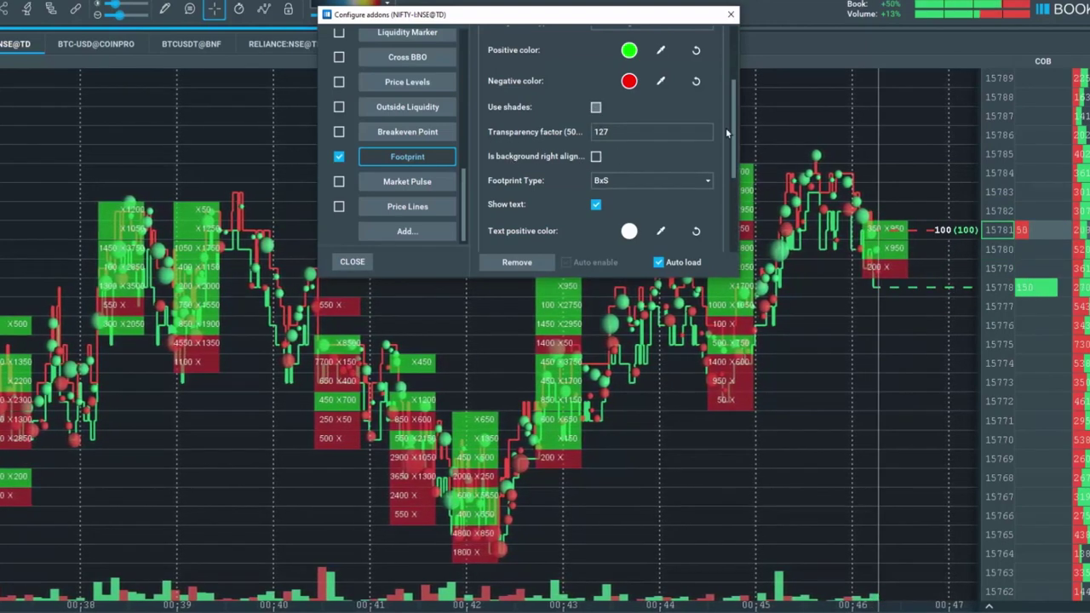
pyautogui.moveTo(732, 156); pyautogui.dragTo(729, 132)
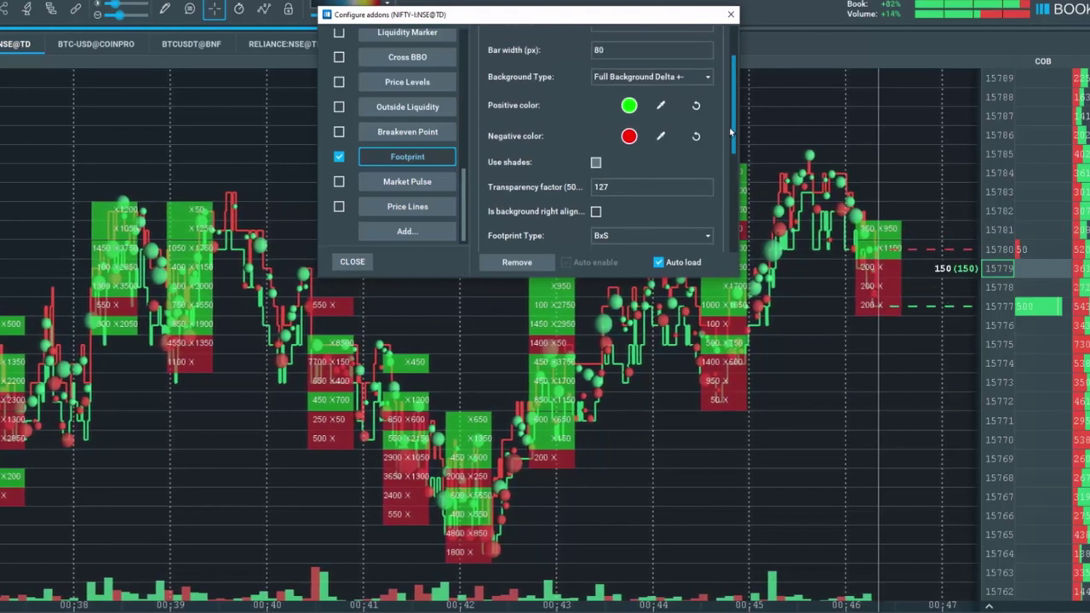
# Step: Restore the Histogram Delta +- background and leave 'Is background right align' unticked after testing it
pyautogui.click(672, 77)
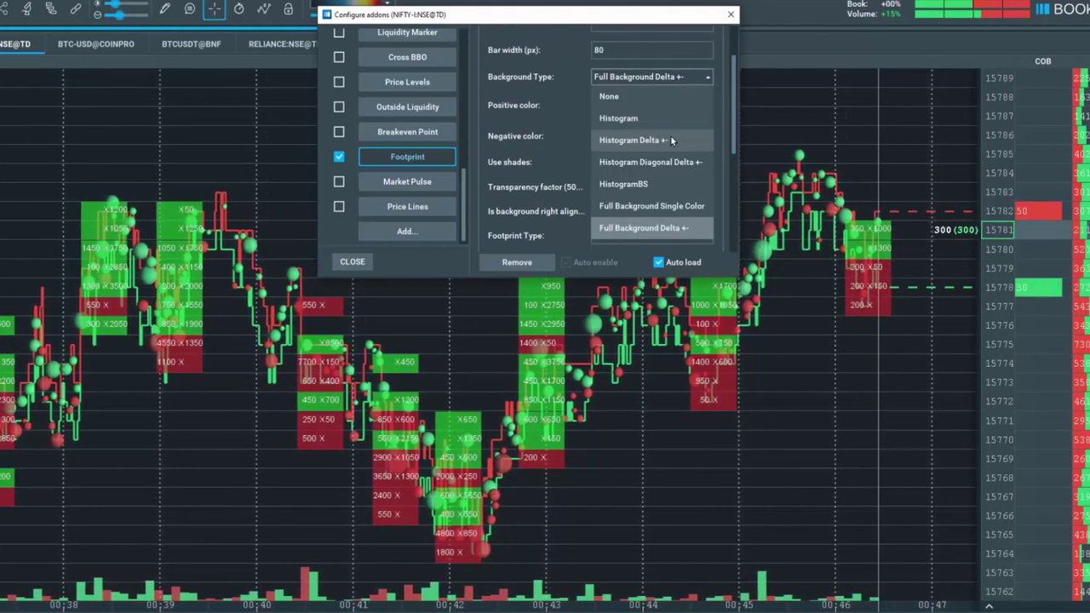
pyautogui.click(672, 141)
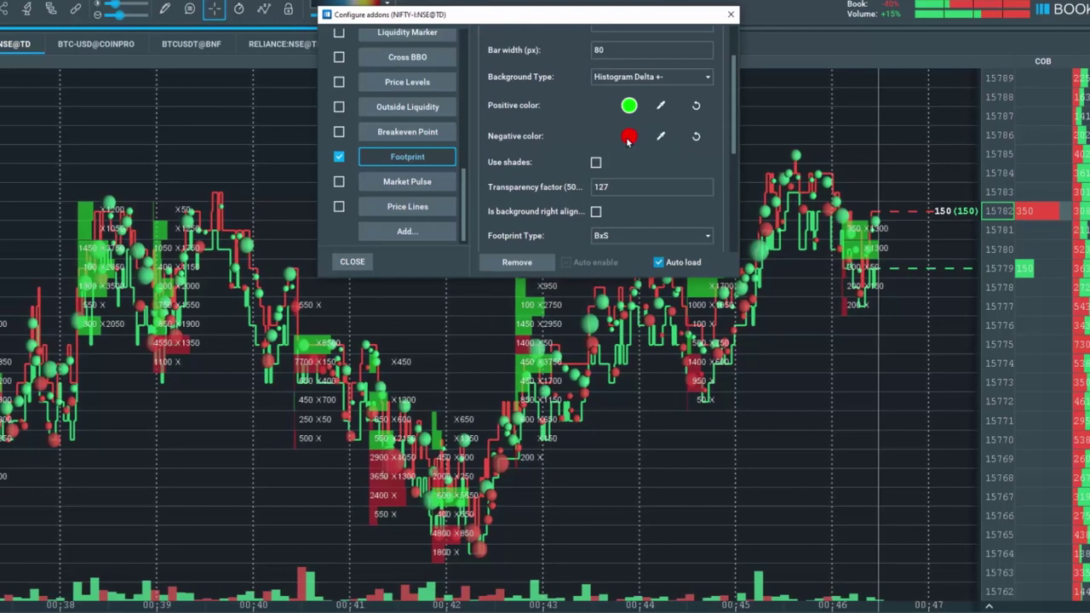
pyautogui.scroll(-3, 733, 144)
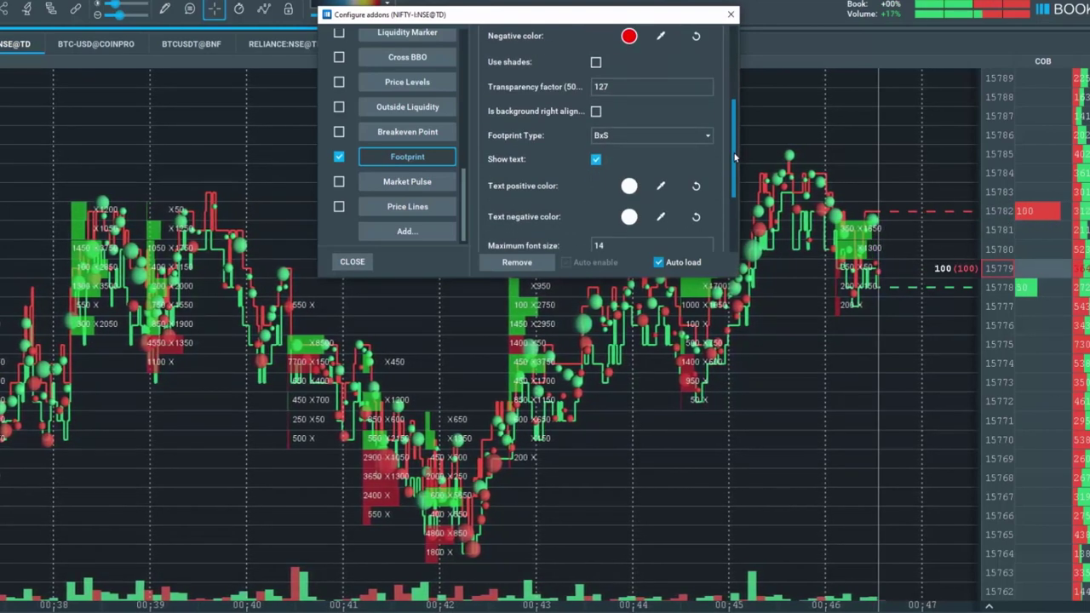
pyautogui.scroll(1, 640, 133)
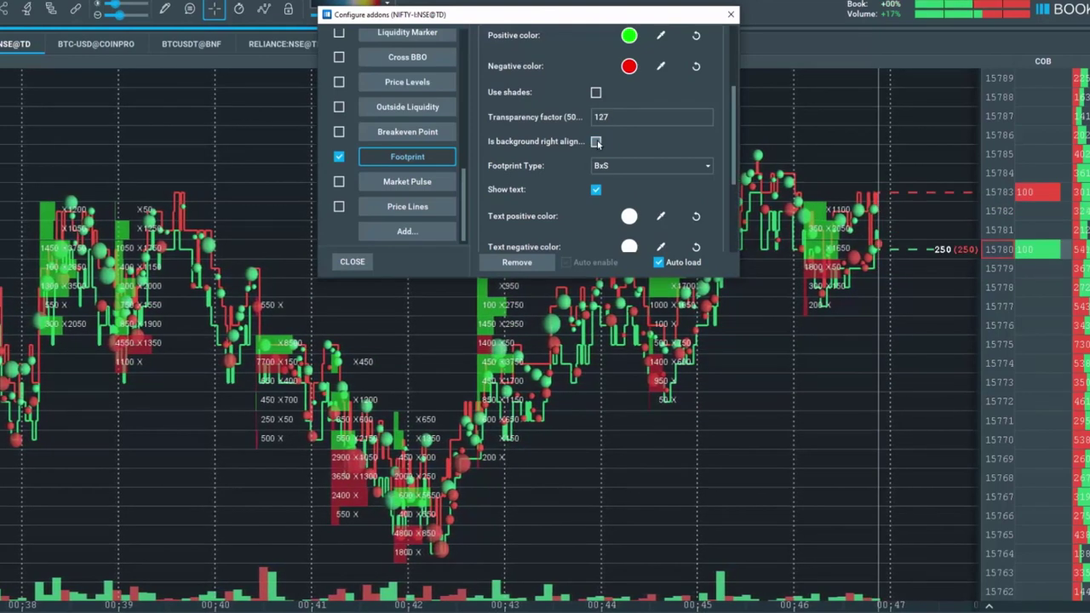
pyautogui.click(597, 142)
pyautogui.click(596, 142)
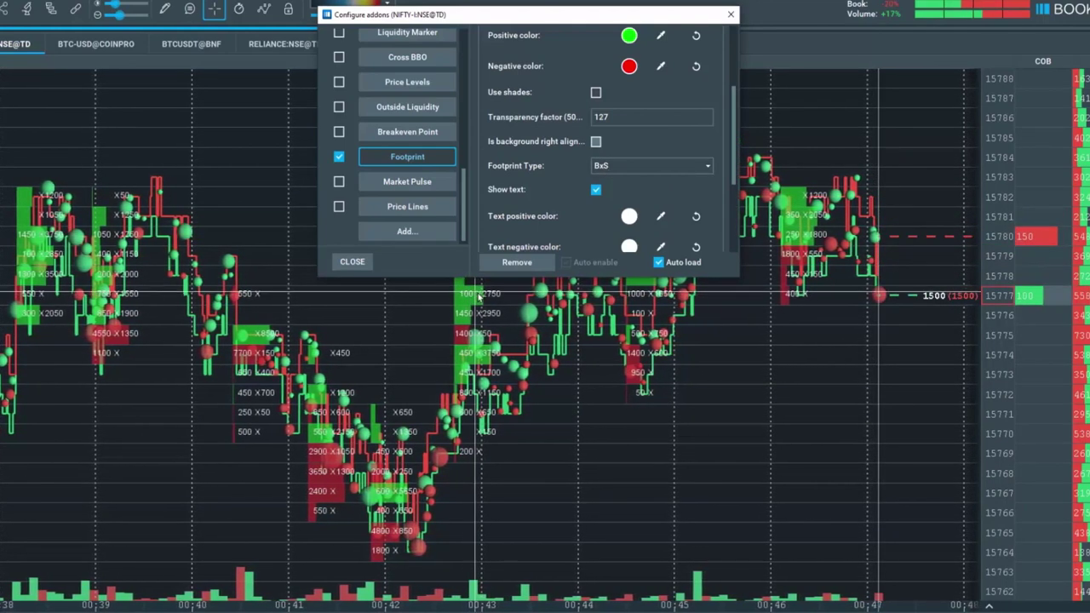
# Step: Try summed volume, Horizontal Delta and Diagonal Delta text types, then turn off Show text
pyautogui.click(676, 168)
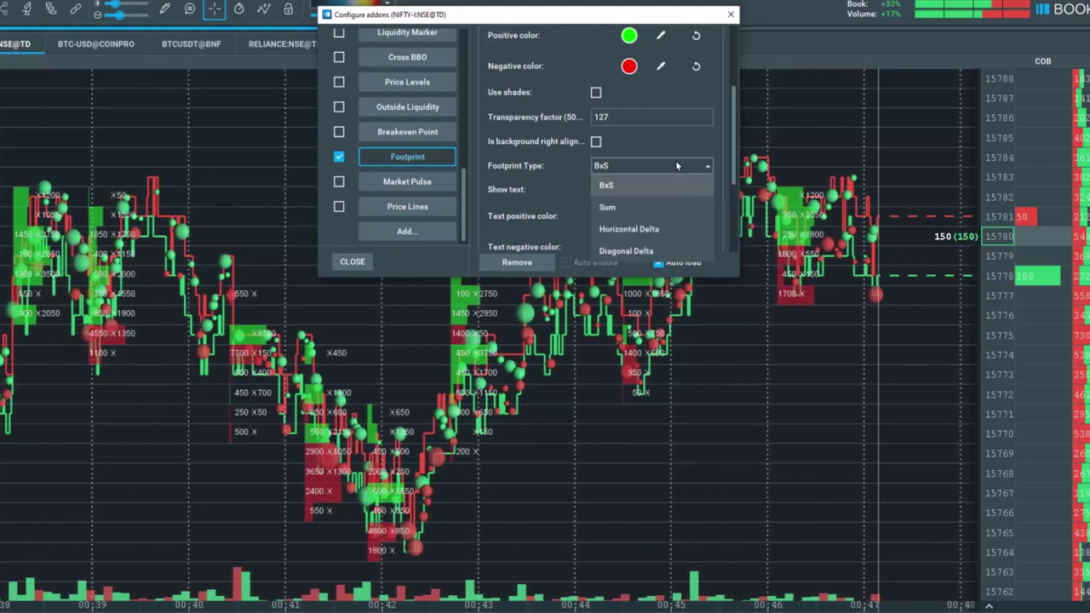
pyautogui.click(617, 210)
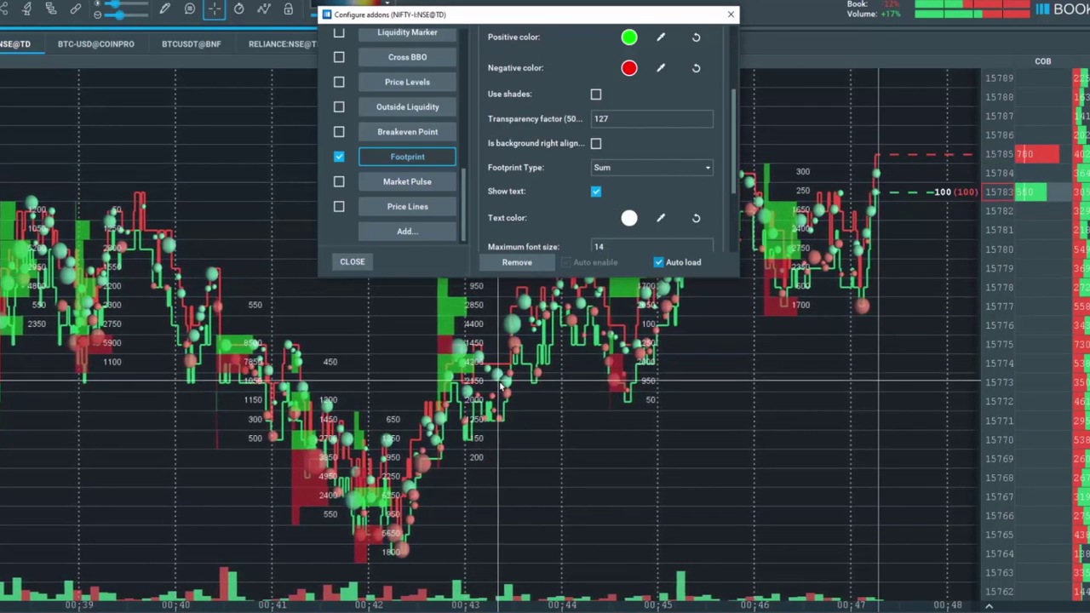
pyautogui.click(649, 167)
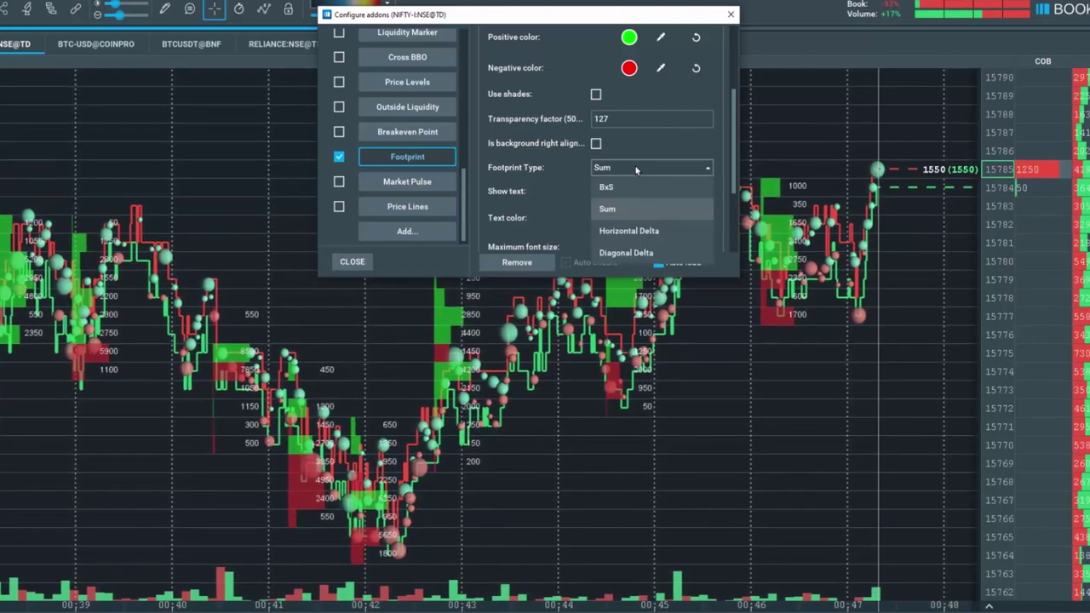
pyautogui.click(667, 230)
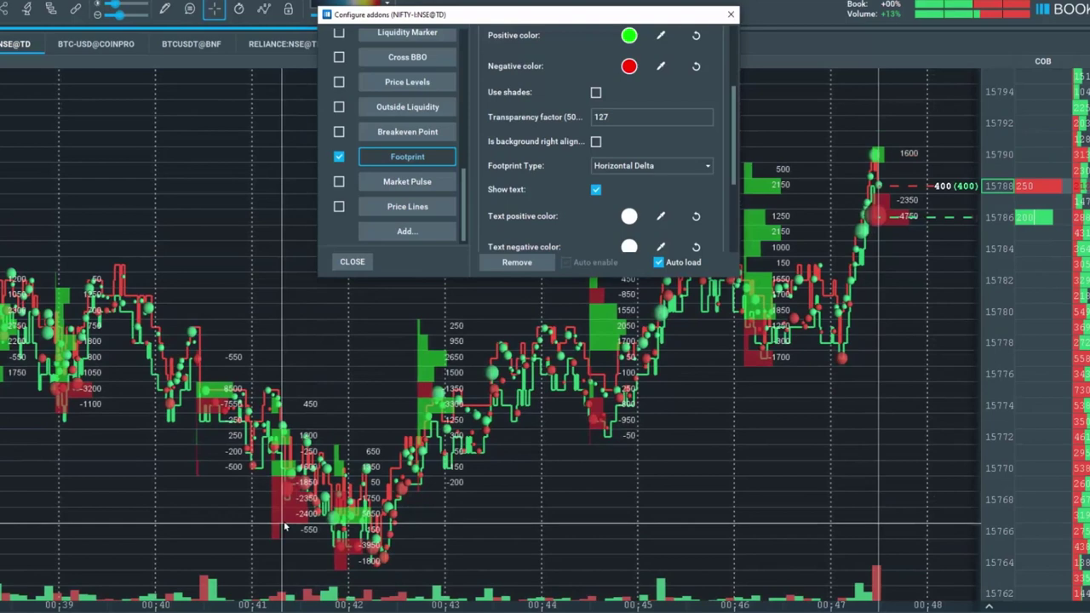
pyautogui.click(630, 166)
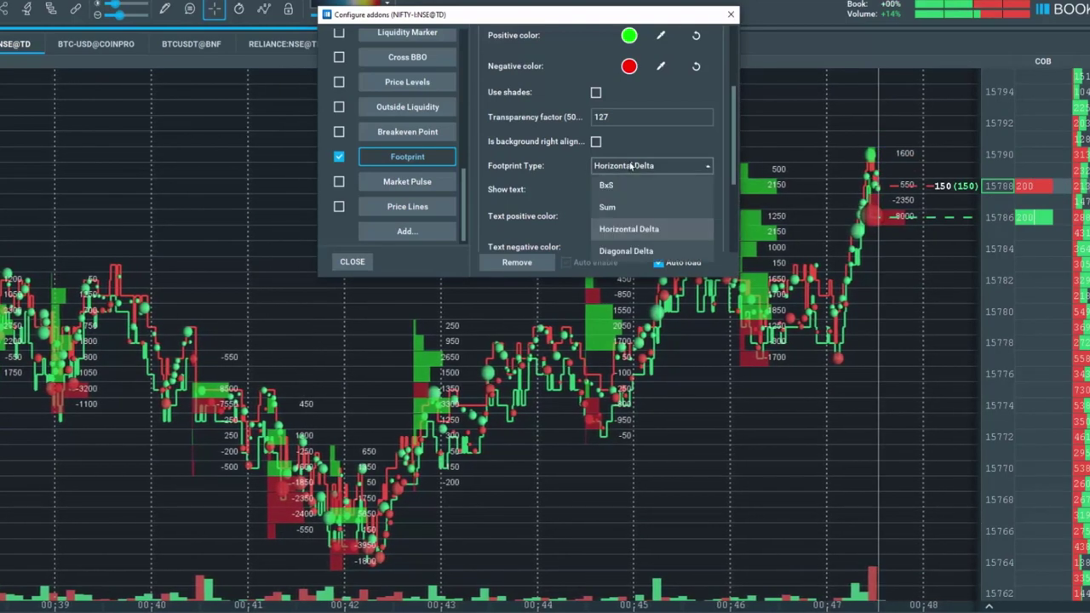
pyautogui.click(636, 251)
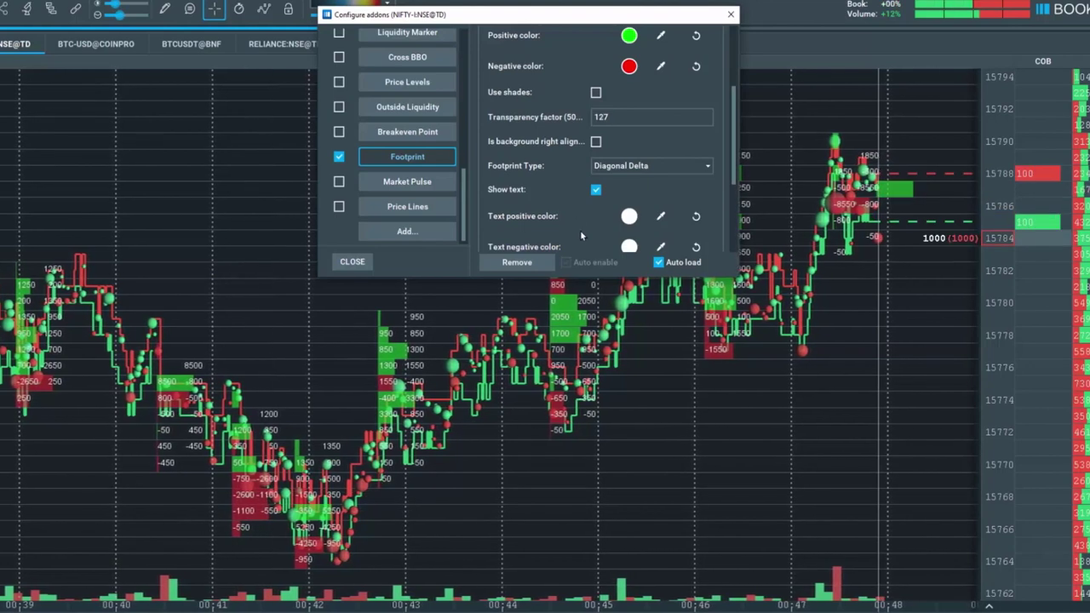
pyautogui.click(596, 189)
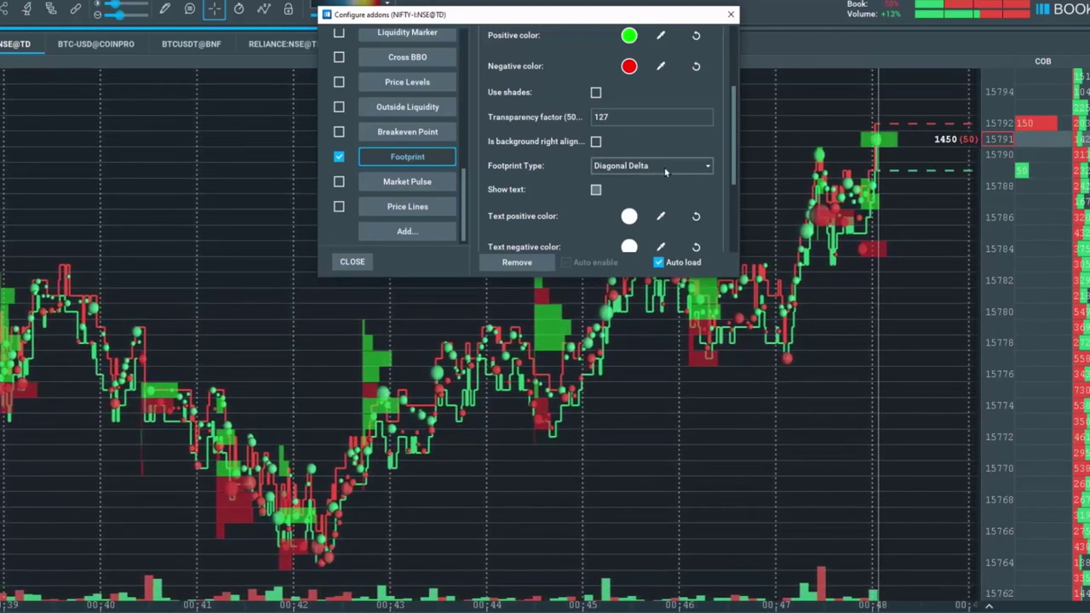
# Step: Show the footprint text again with maximum font size 14, keeping Is text right aligned on
pyautogui.click(596, 189)
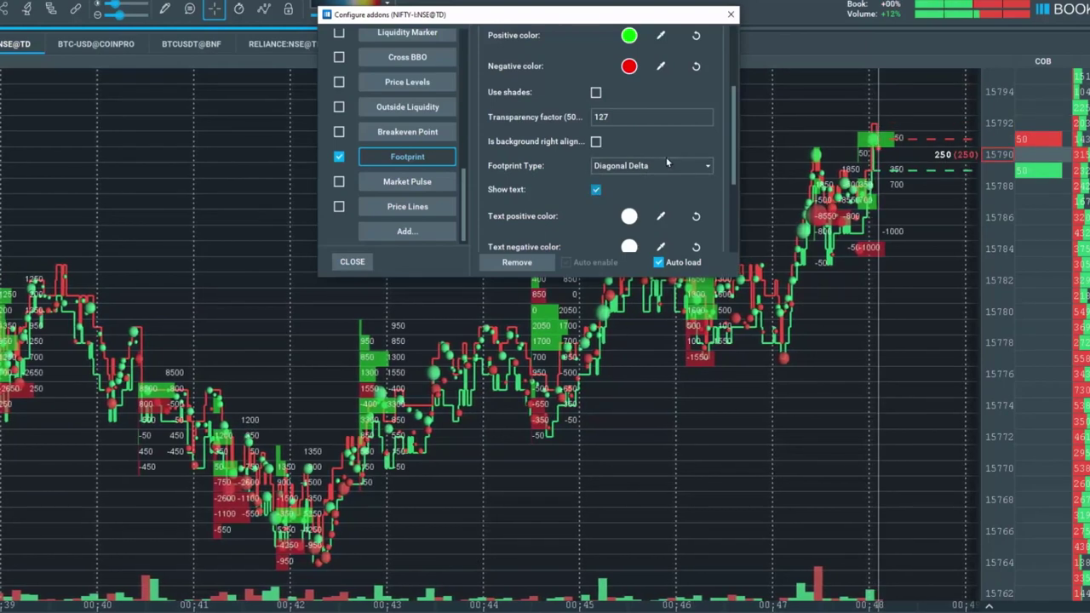
pyautogui.scroll(-1, 621, 194)
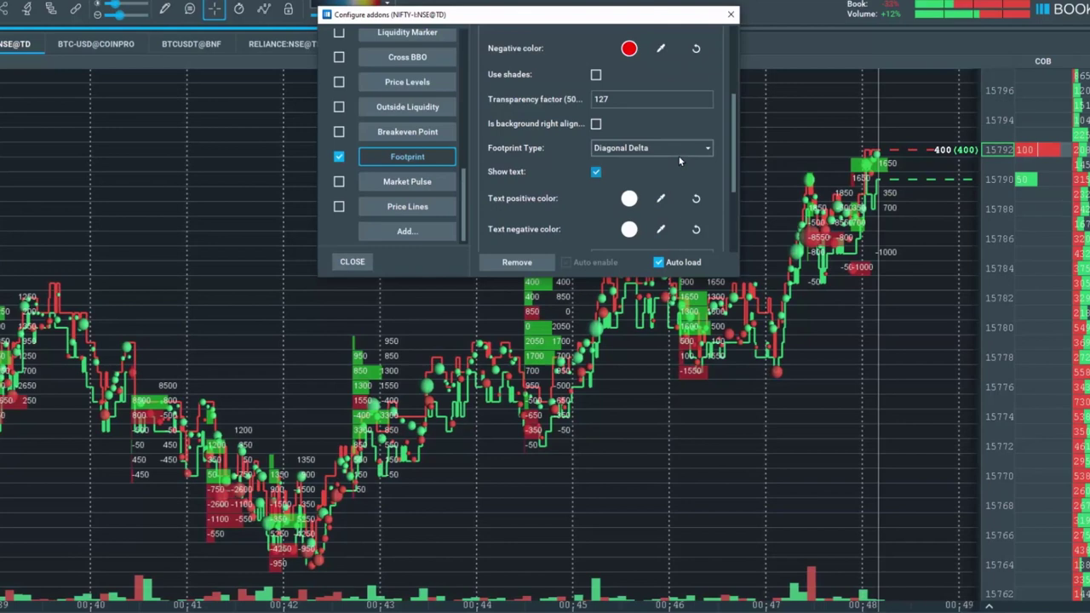
pyautogui.moveTo(730, 176); pyautogui.dragTo(738, 225)
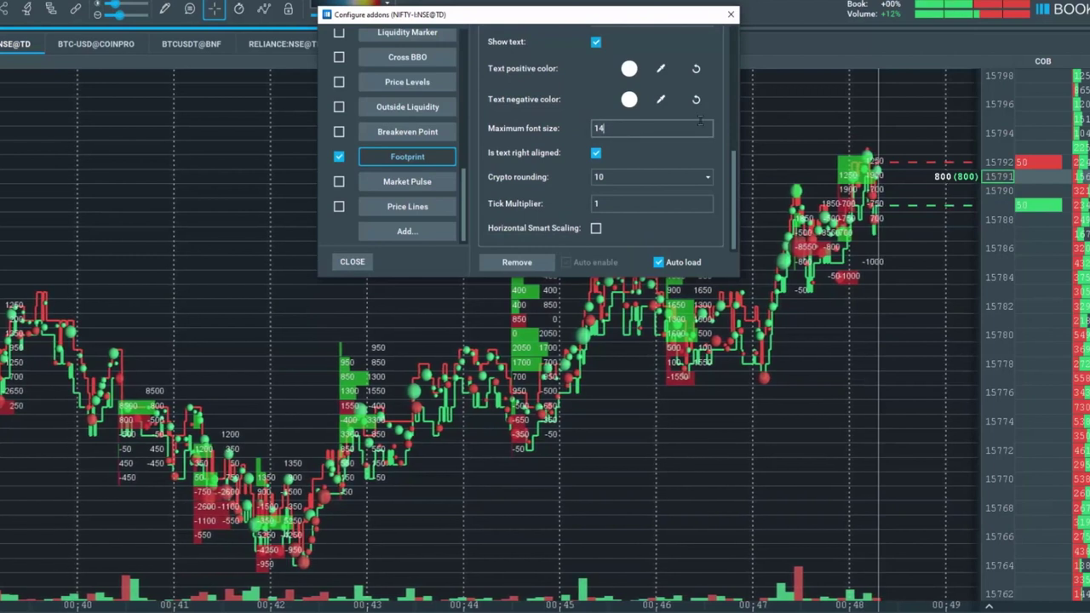
pyautogui.press('BackSpace')
pyautogui.write('0')
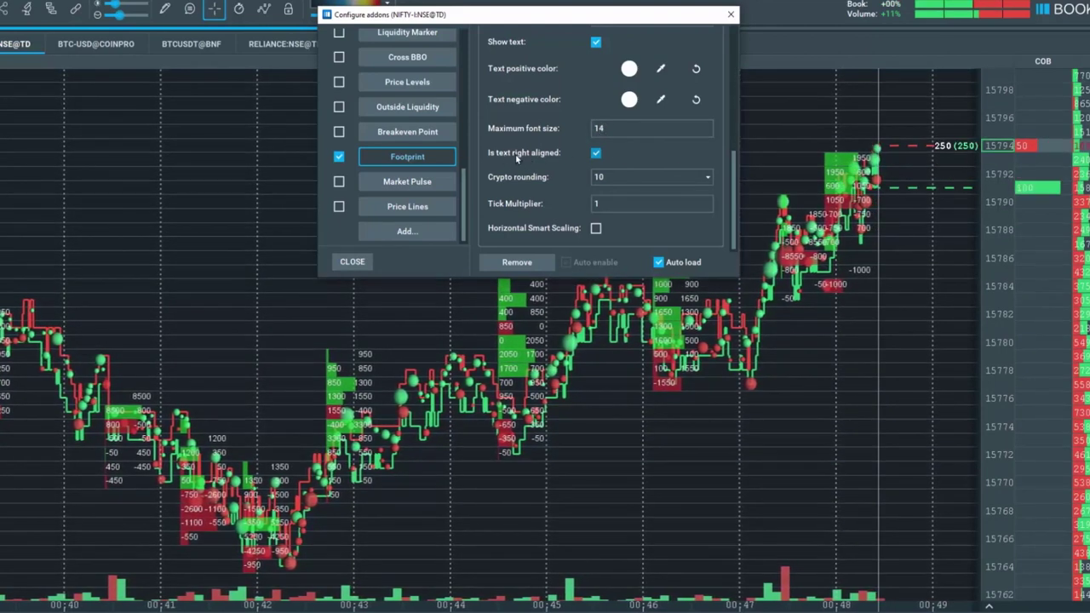
pyautogui.click(595, 154)
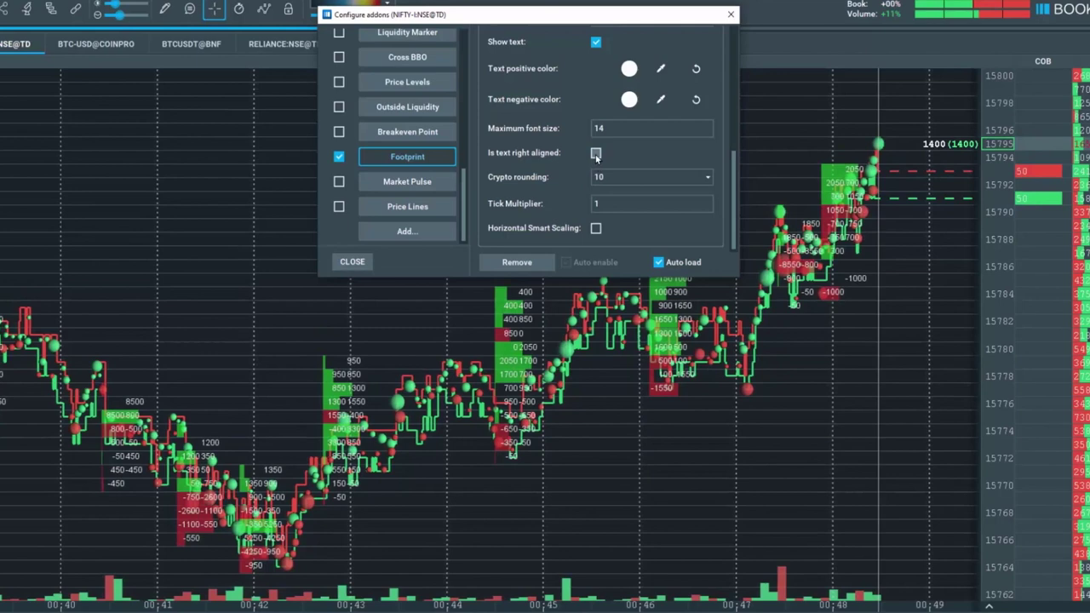
pyautogui.click(595, 154)
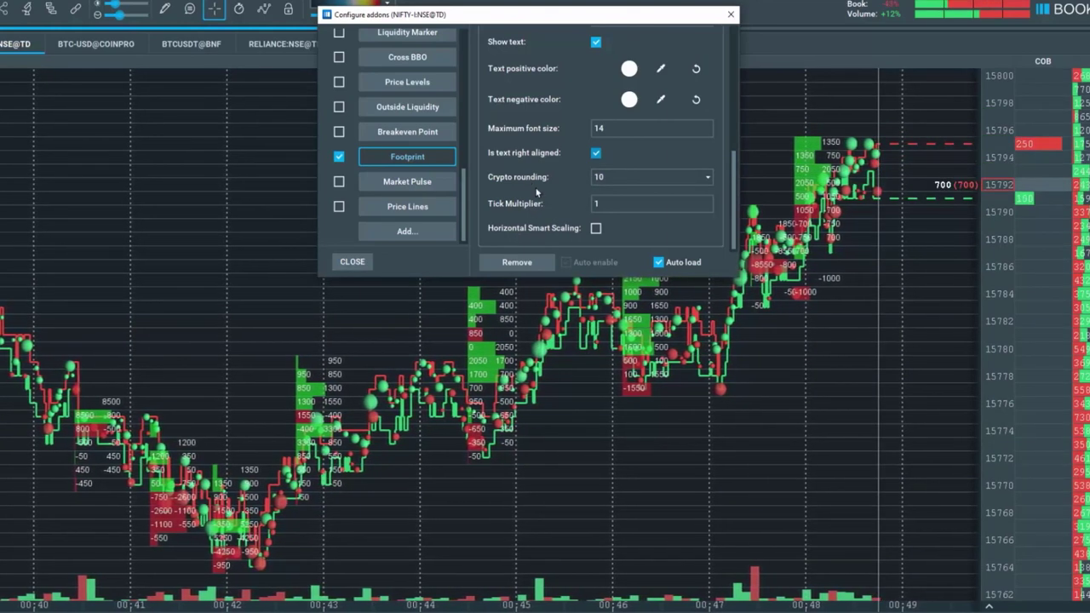
# Step: Keep Crypto rounding at 10 and set the footprint Tick Multiplier back to 1
pyautogui.click(609, 179)
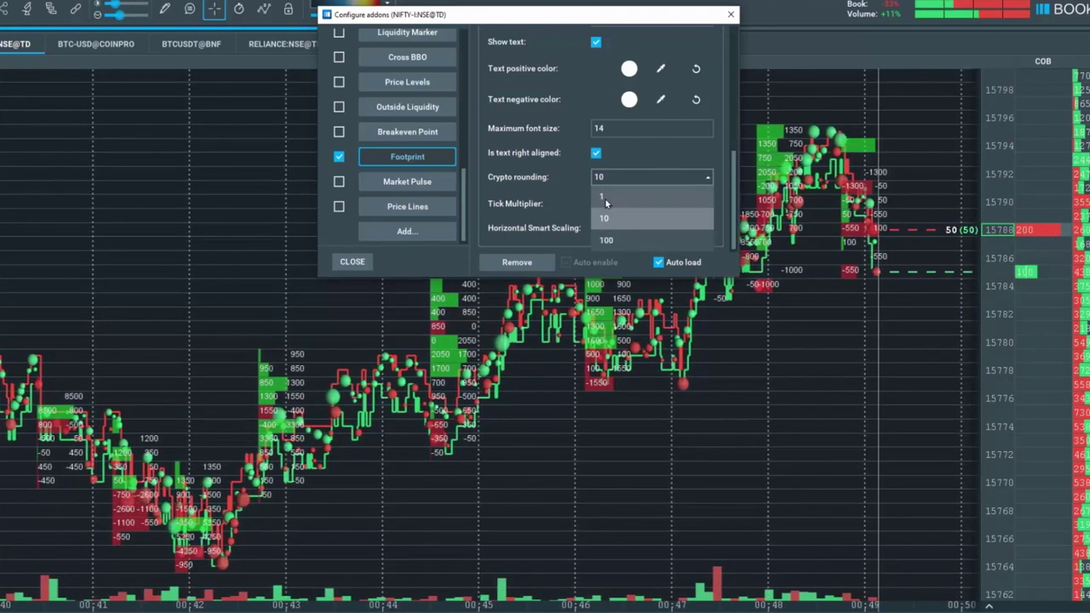
pyautogui.click(574, 179)
pyautogui.click(615, 204)
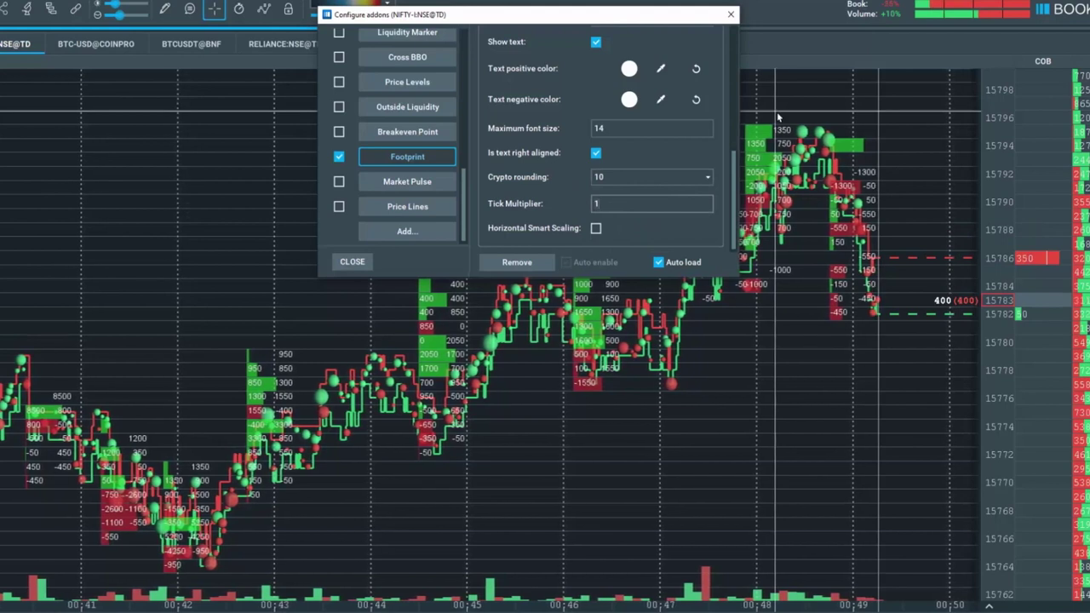
pyautogui.press('BackSpace')
pyautogui.write('2')
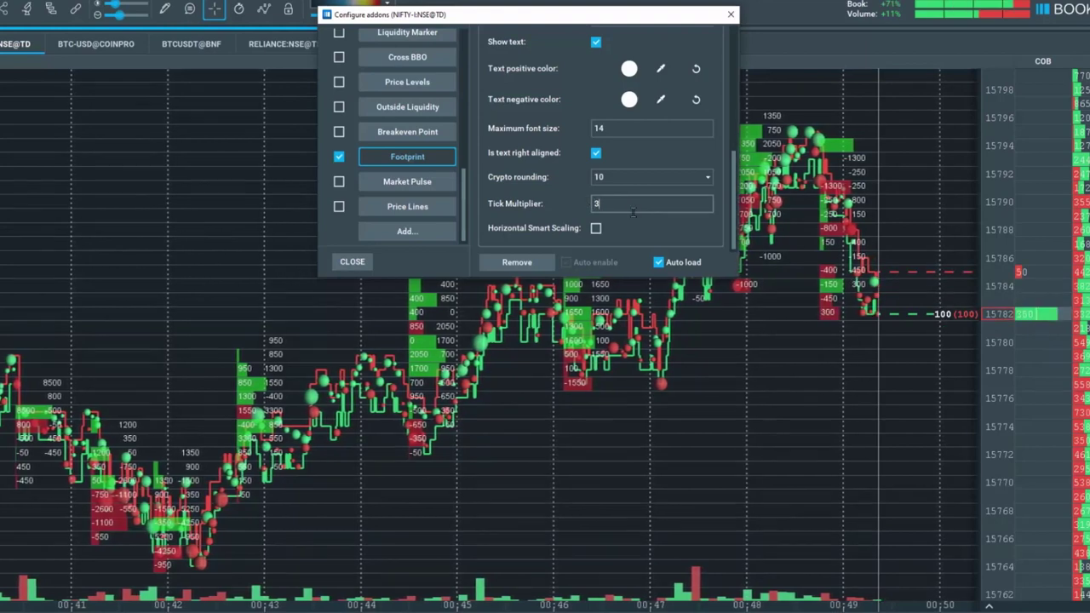
# Step: Move the add-on settings off the chart and enable Horizontal Smart Scaling
pyautogui.moveTo(644, 24); pyautogui.dragTo(436, 16)
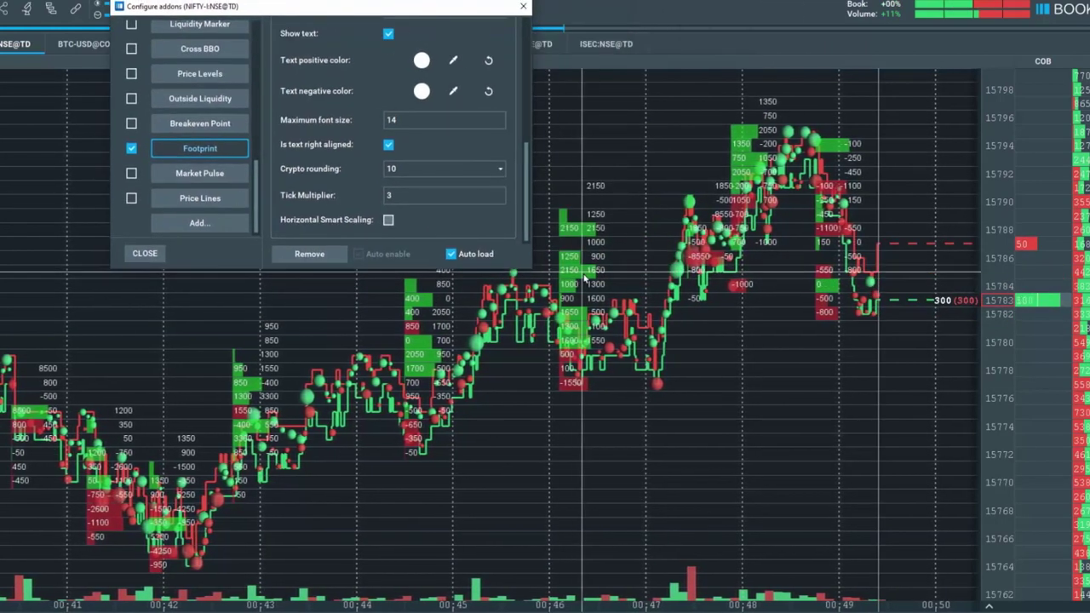
pyautogui.scroll(2, 471, 417)
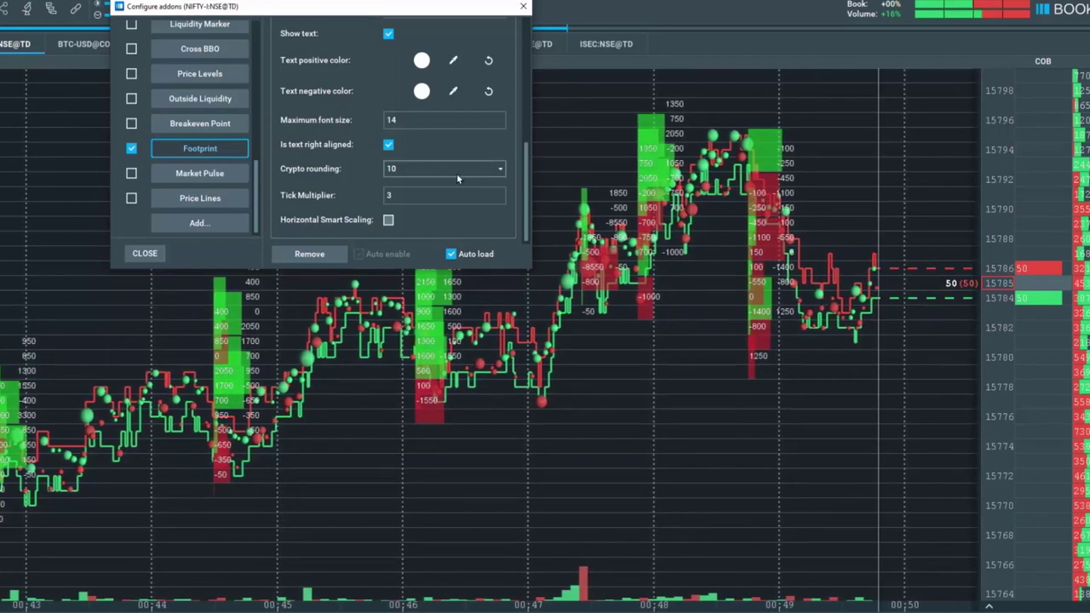
pyautogui.scroll(-2, 456, 192)
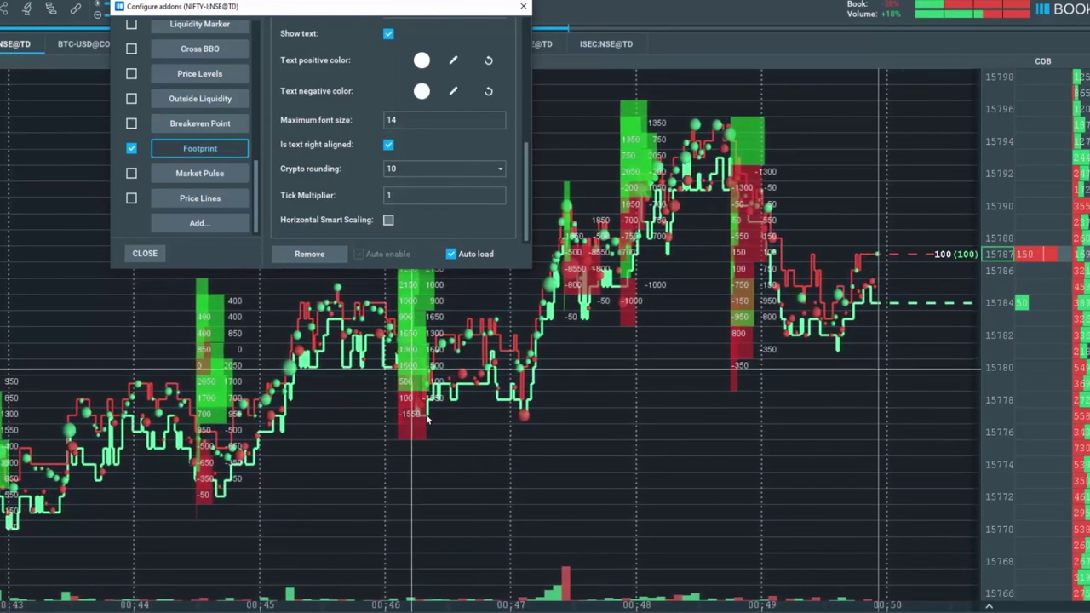
pyautogui.click(388, 219)
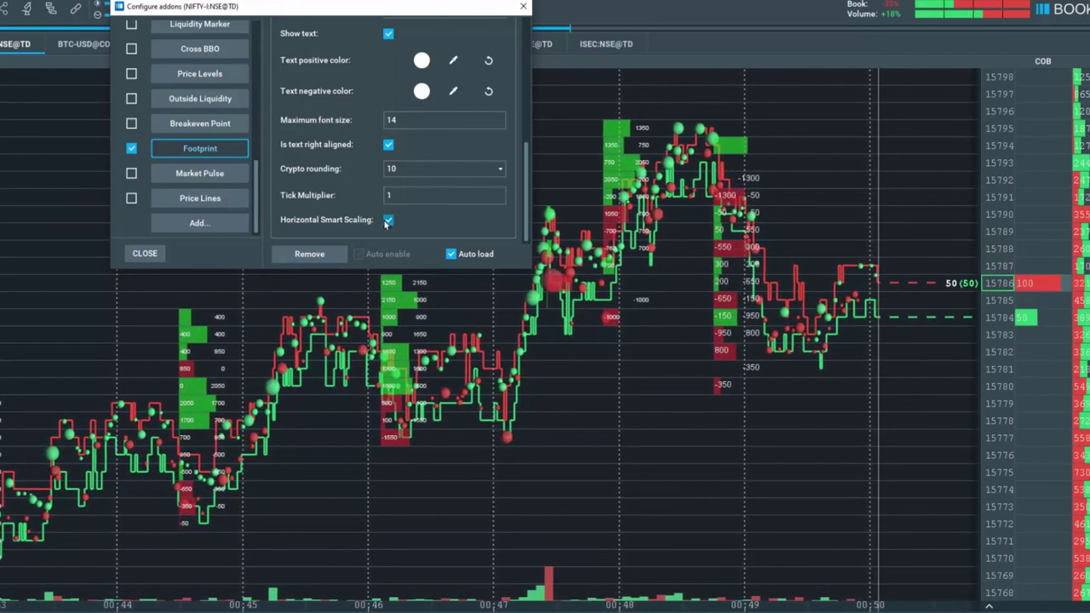
pyautogui.scroll(-3, 616, 281)
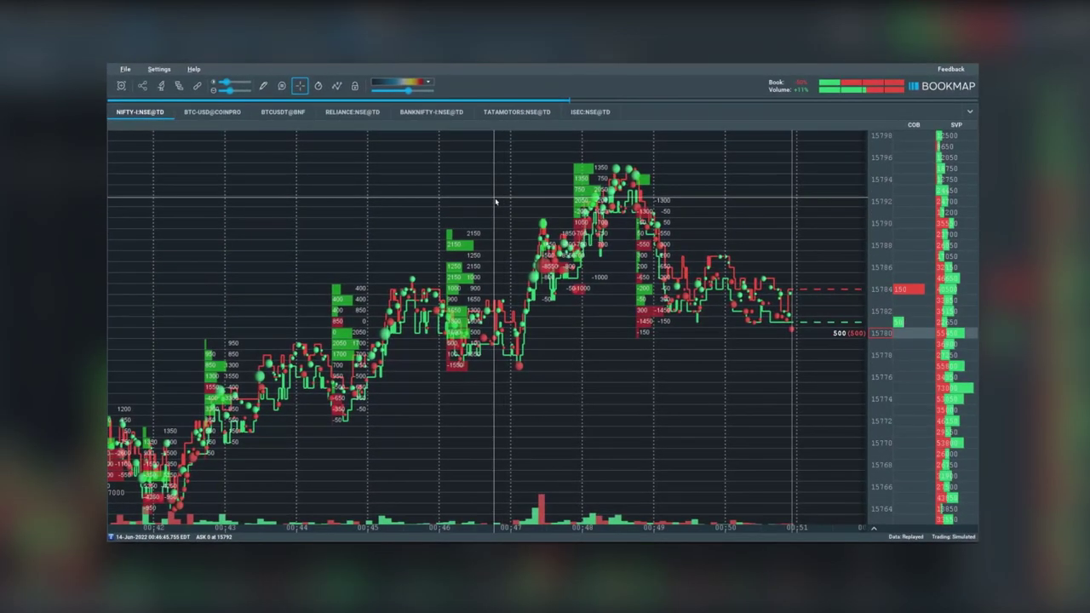
# Step: Zoom out the NIFTY chart's time axis to display a longer stretch of price history
pyautogui.scroll(-3, 498, 201)
pyautogui.scroll(-5, 501, 201)
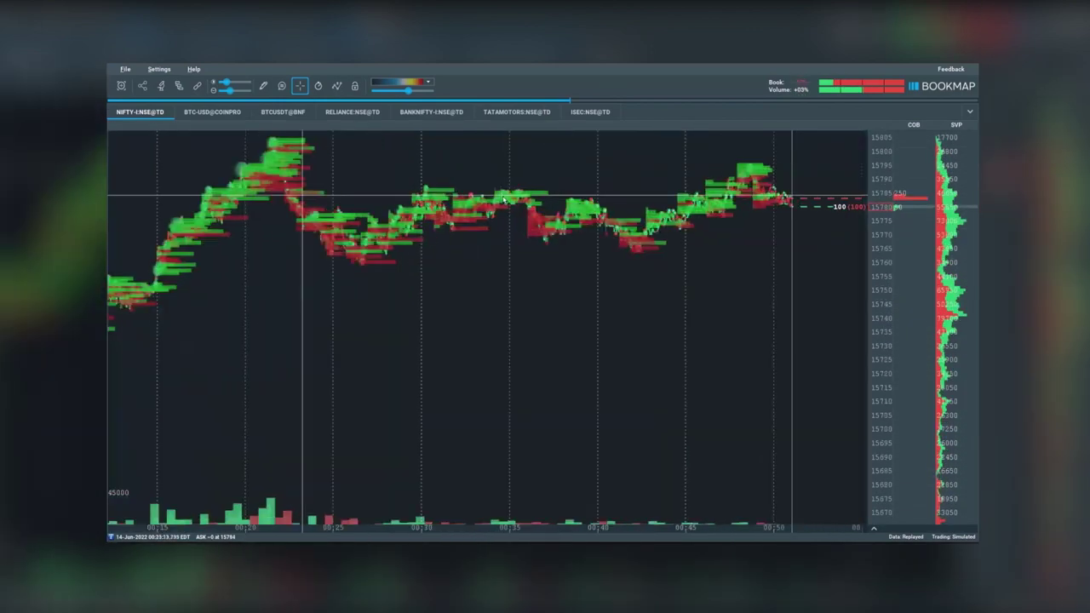
pyautogui.scroll(-4, 503, 199)
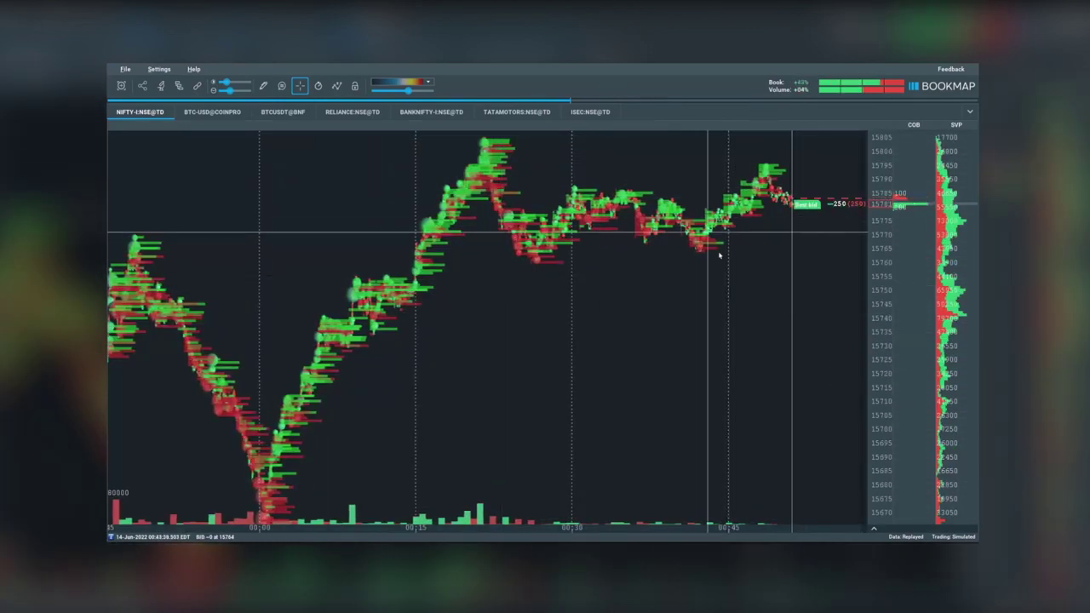
pyautogui.scroll(2, 651, 215)
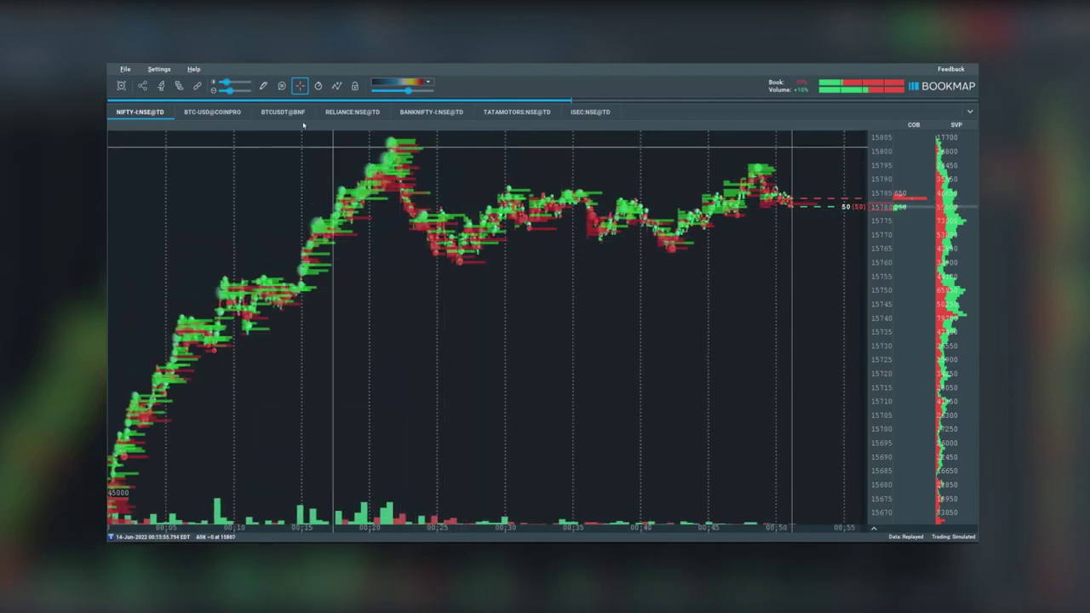
# Step: Set Footprint Bar Type to Time Interval with 5-minute bars, moving the dialog below the chart
pyautogui.click(179, 86)
pyautogui.click(676, 232)
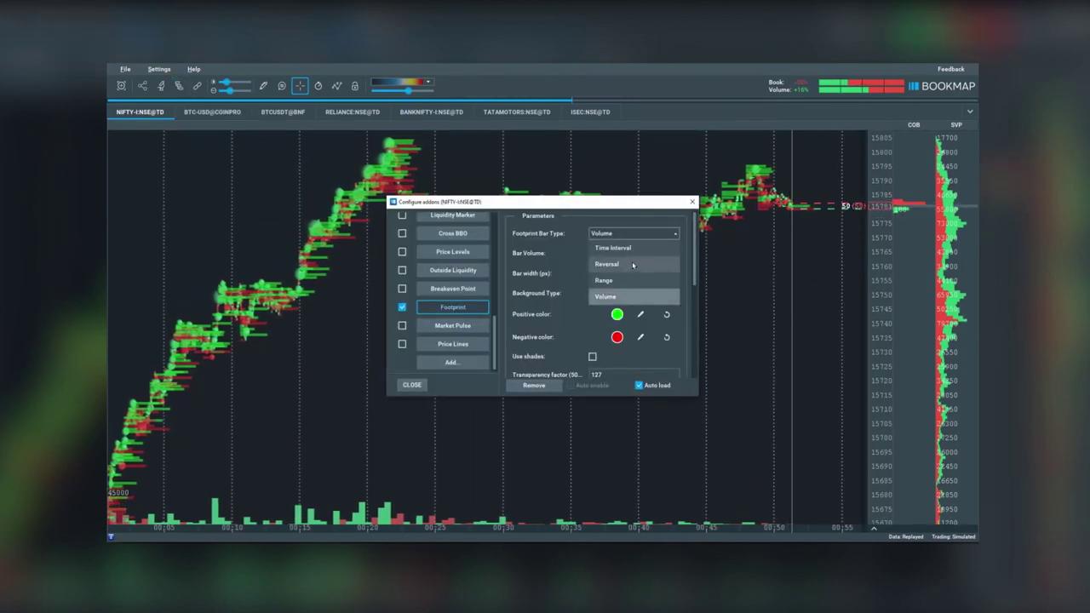
pyautogui.moveTo(644, 205); pyautogui.dragTo(528, 337)
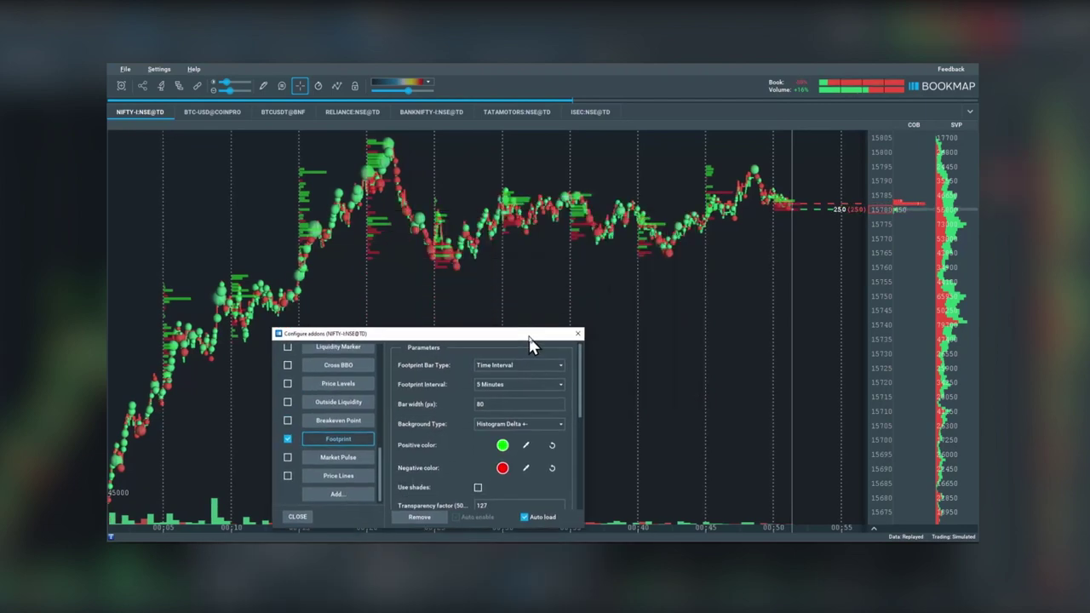